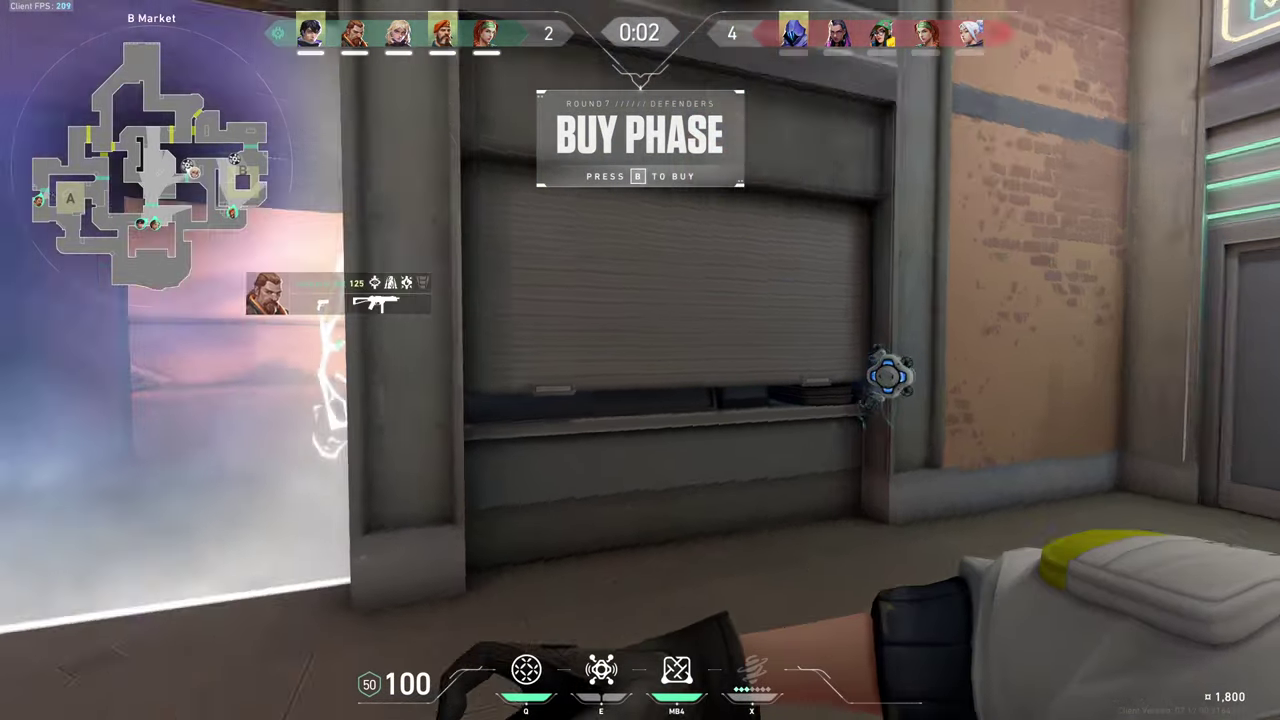
key(1)
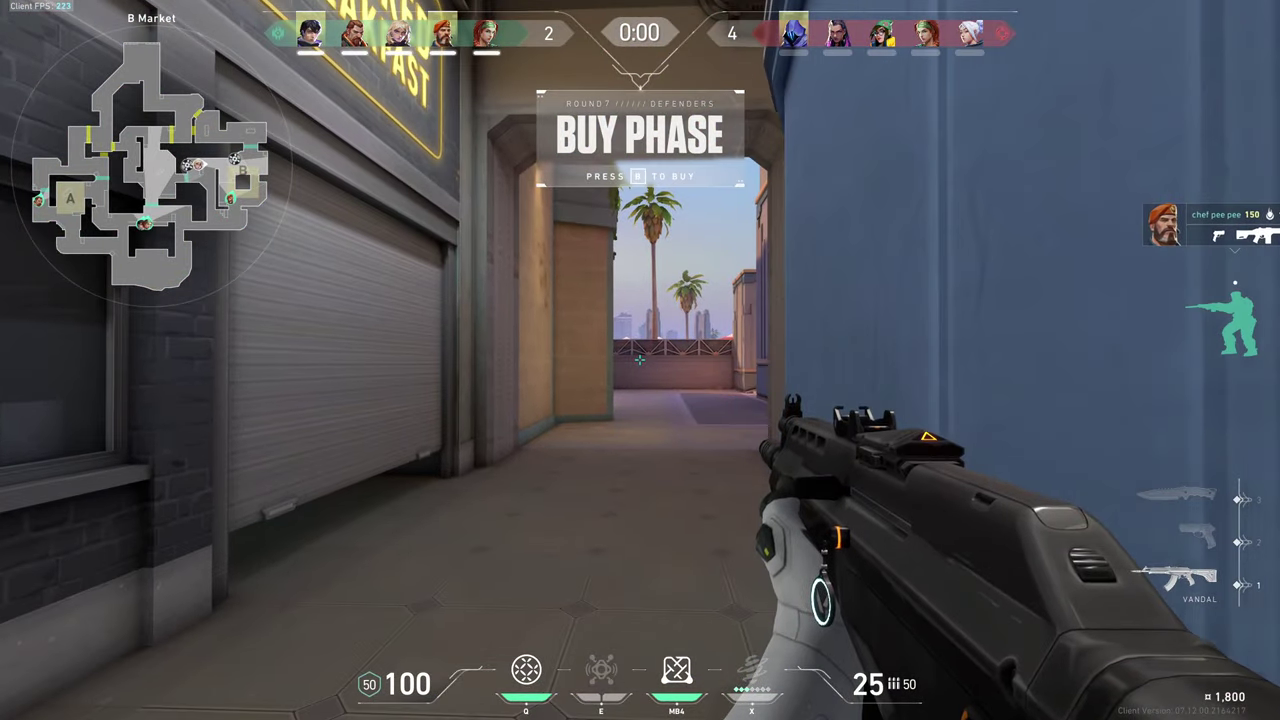
key(d)
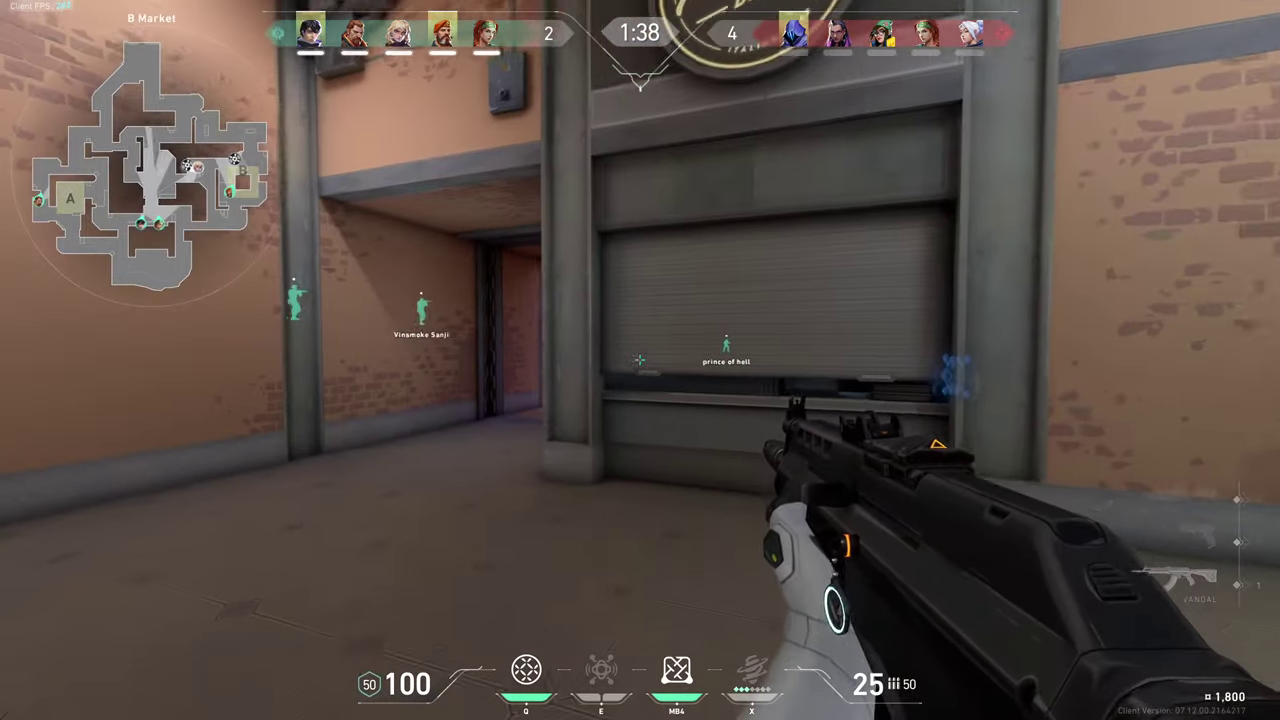
key(a)
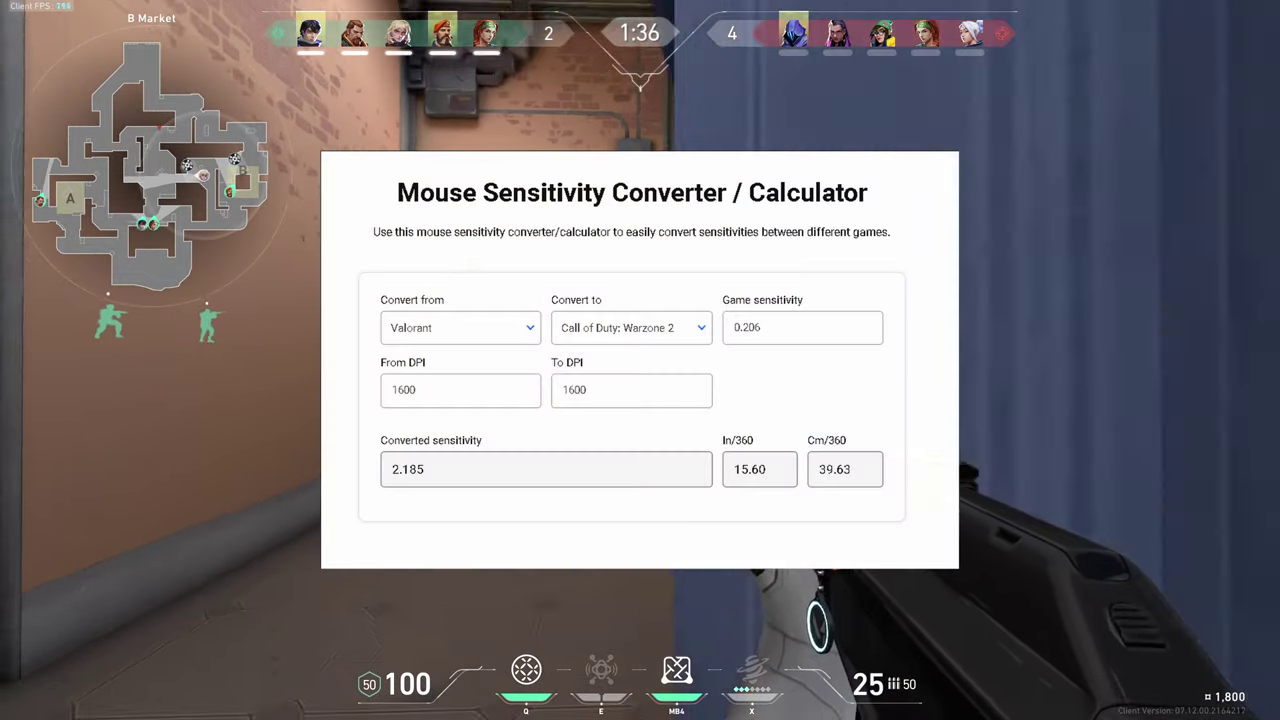
key(s)
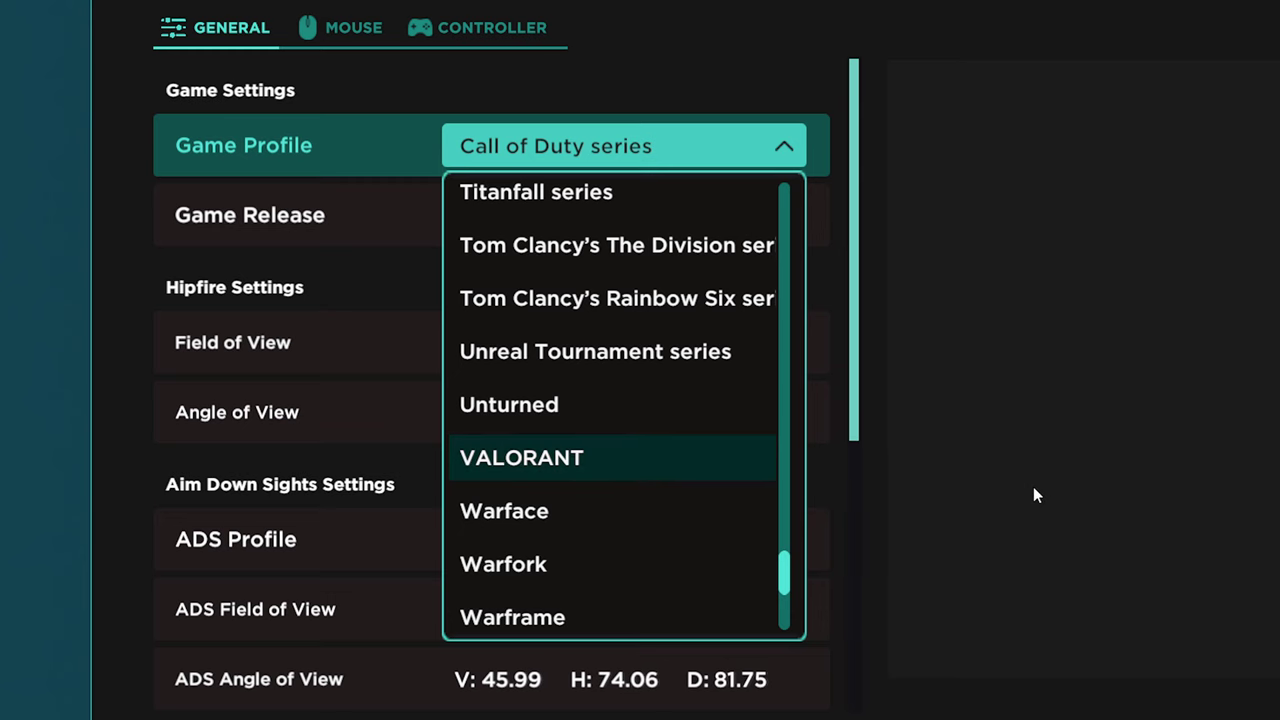
- Choose VALORANT as the game profile and set the mouse Hipfire Scaling to Monitor Distance
key(Return)
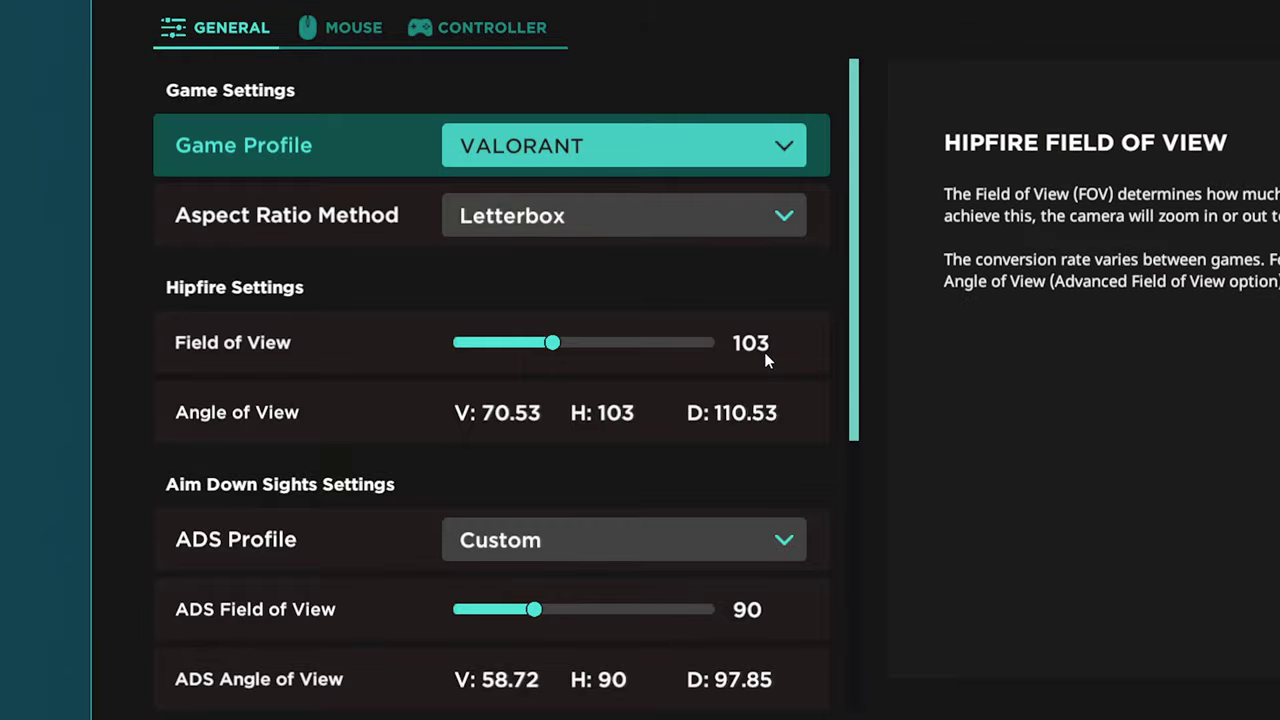
scroll(811, 449, down, 4)
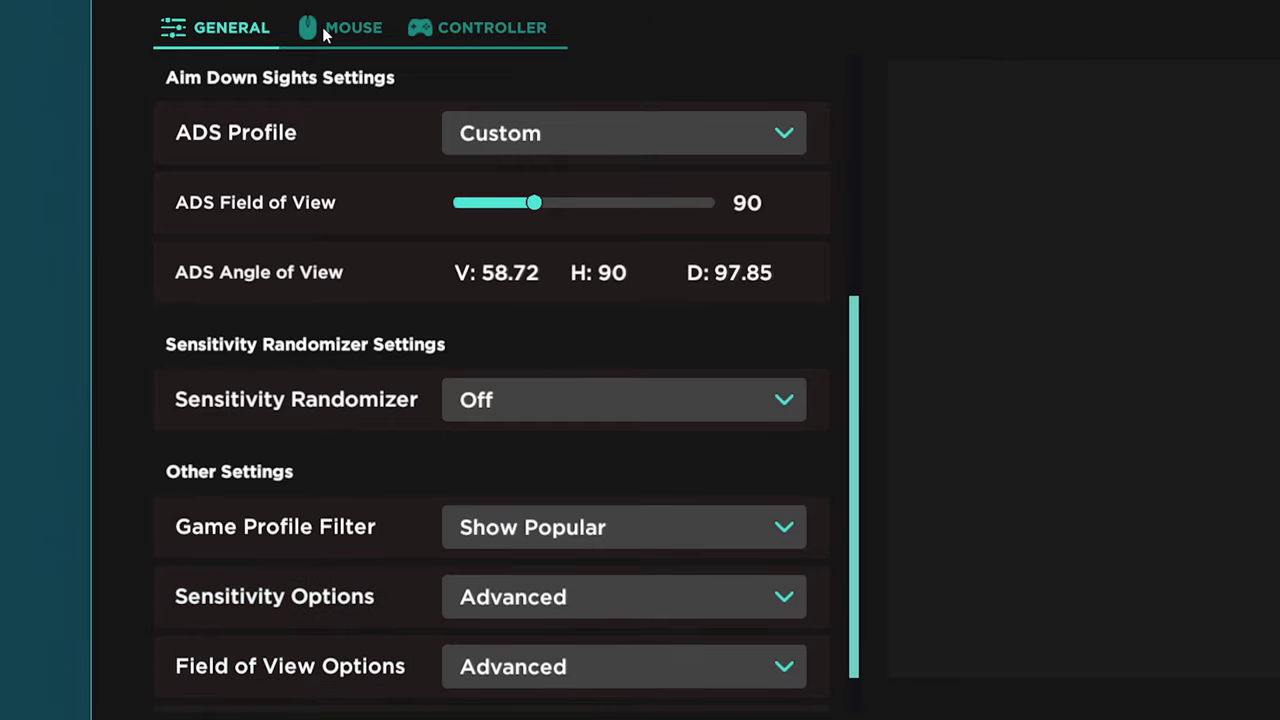
click(360, 29)
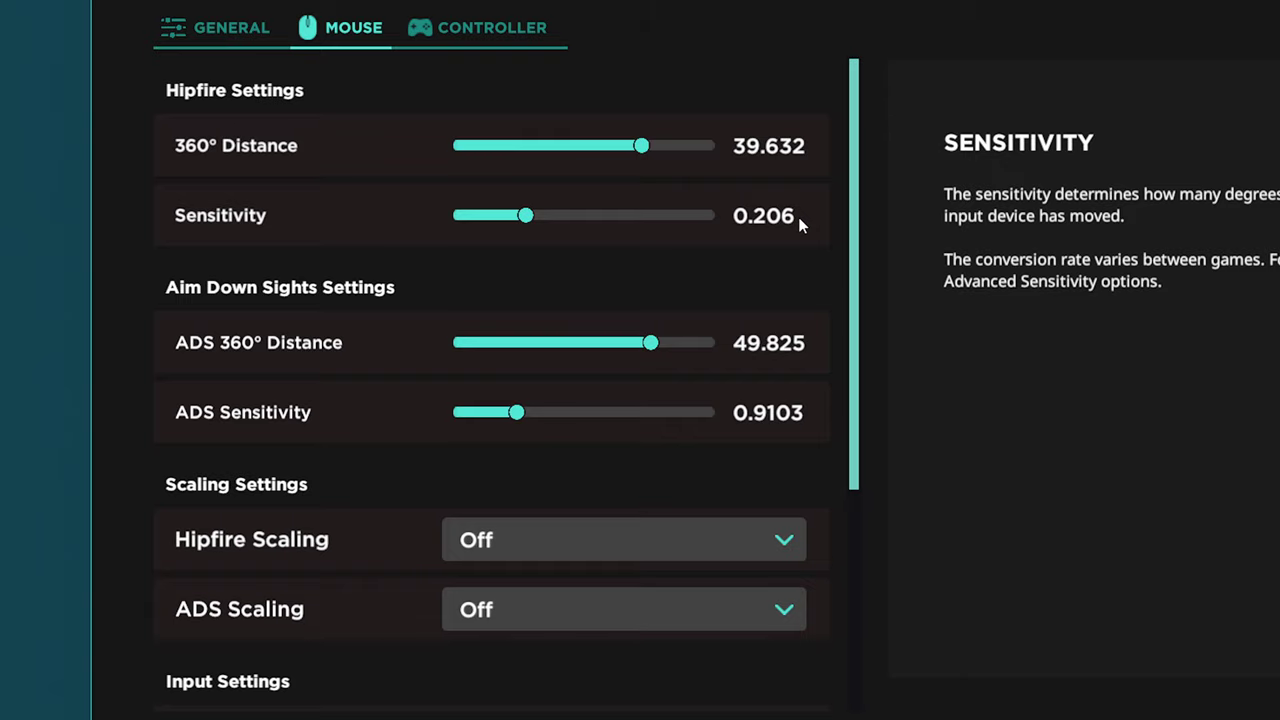
click(771, 560)
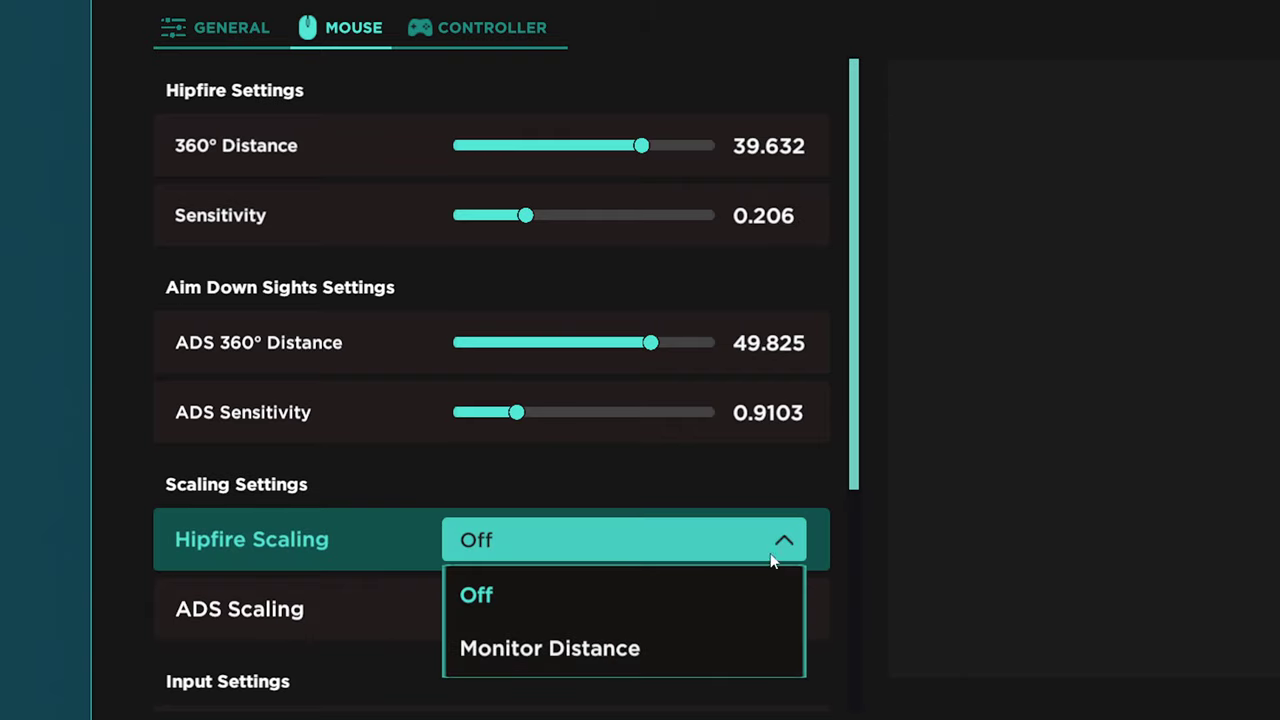
click(645, 649)
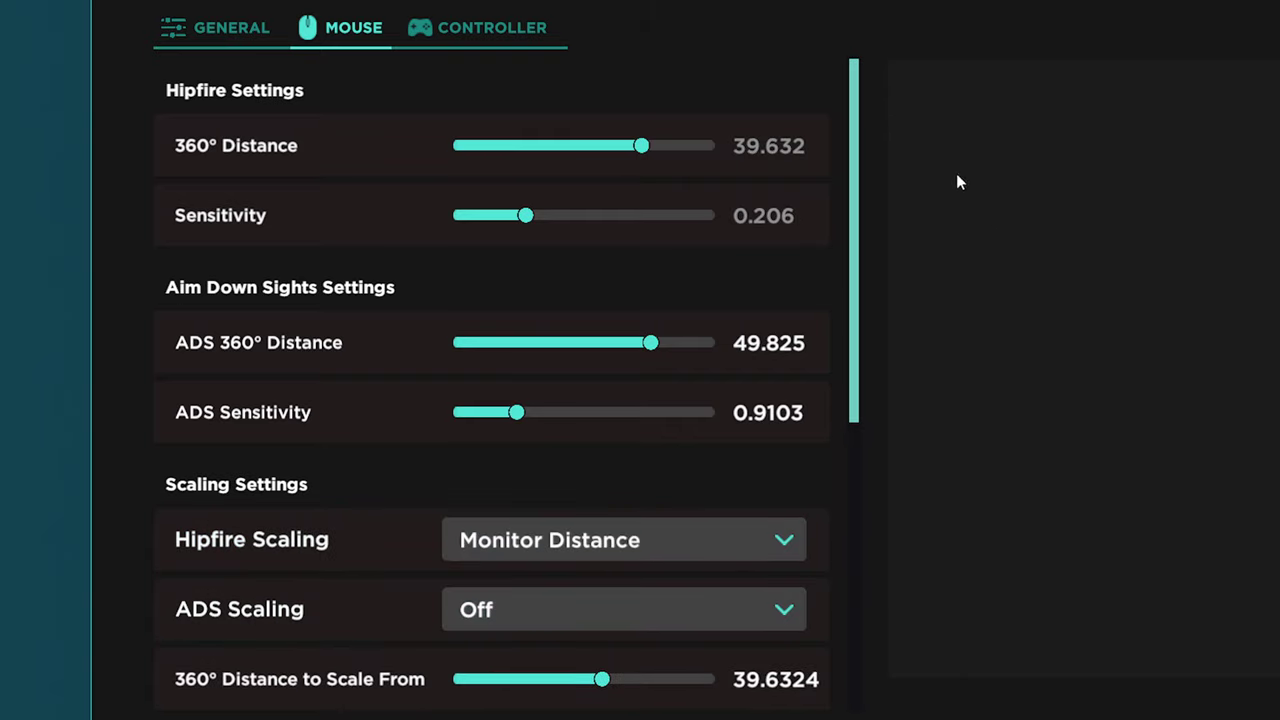
- Change the game profile to Call of Duty series and set the hipfire Field of View to 120
click(223, 28)
click(620, 148)
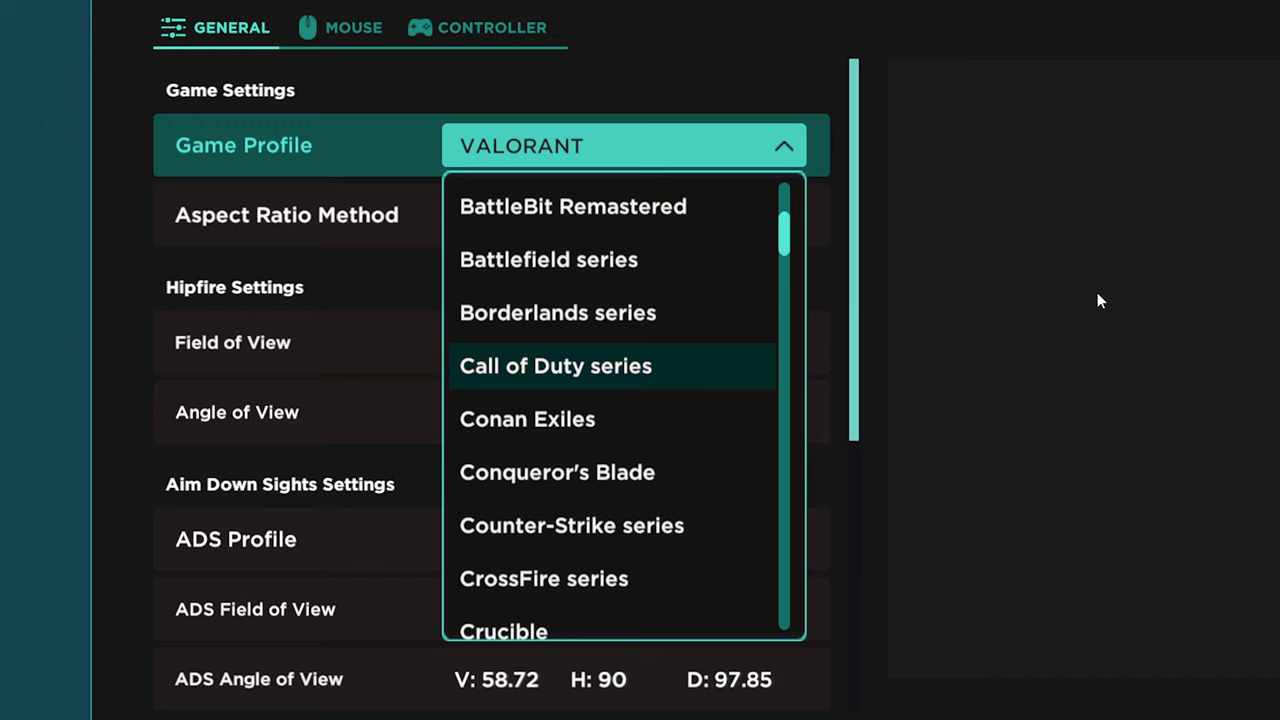
key(Return)
drag(521, 343, 586, 343)
click(746, 343)
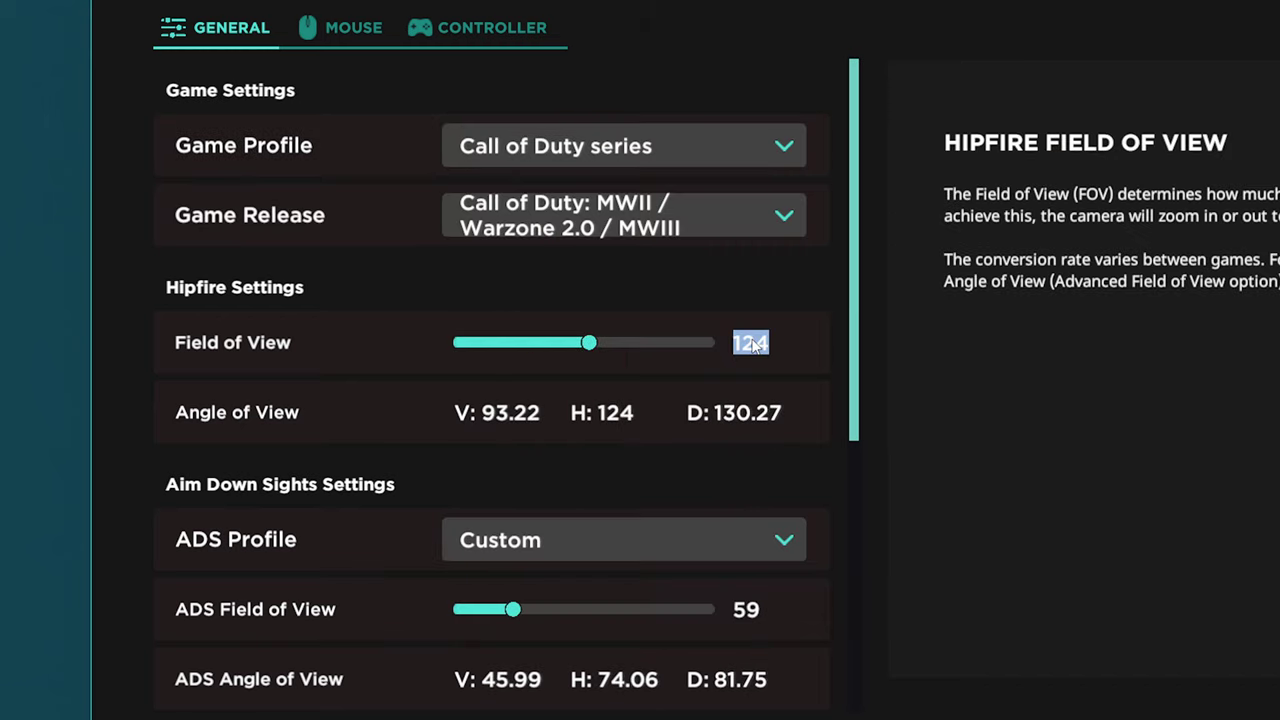
text(120)
key(Return)
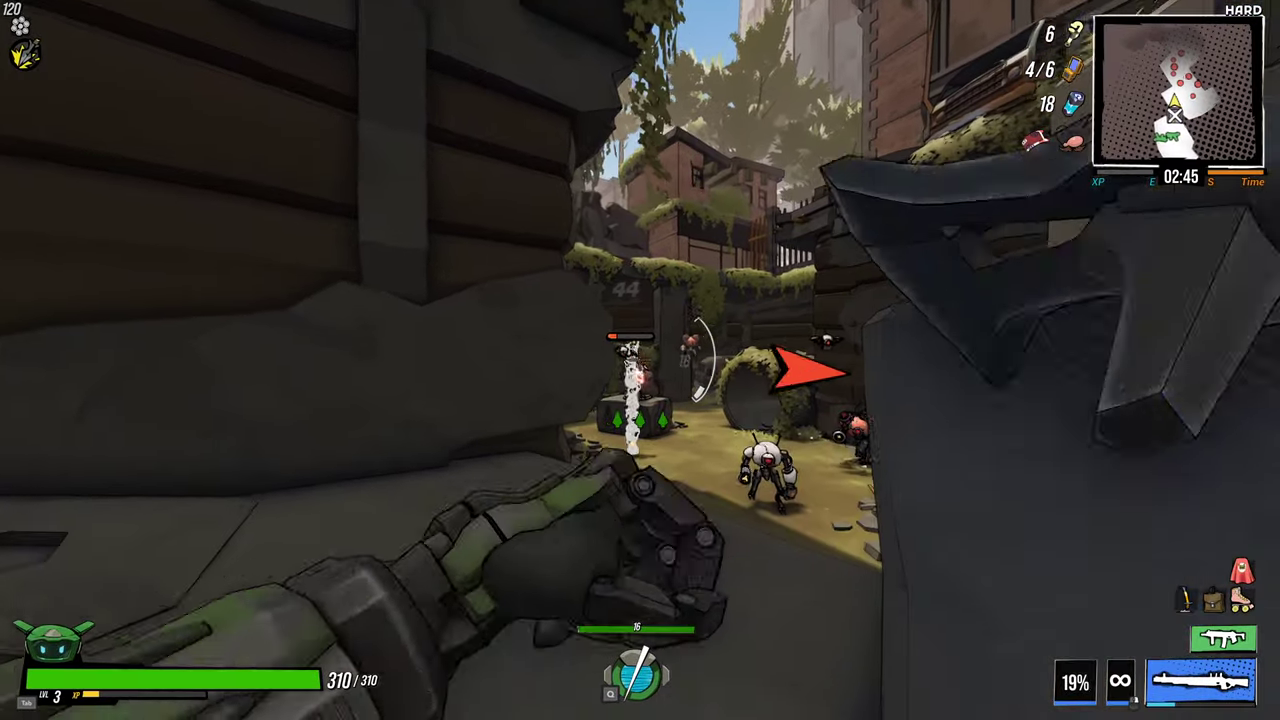
key(w)
click(640, 360)
key(1)
click(640, 360)
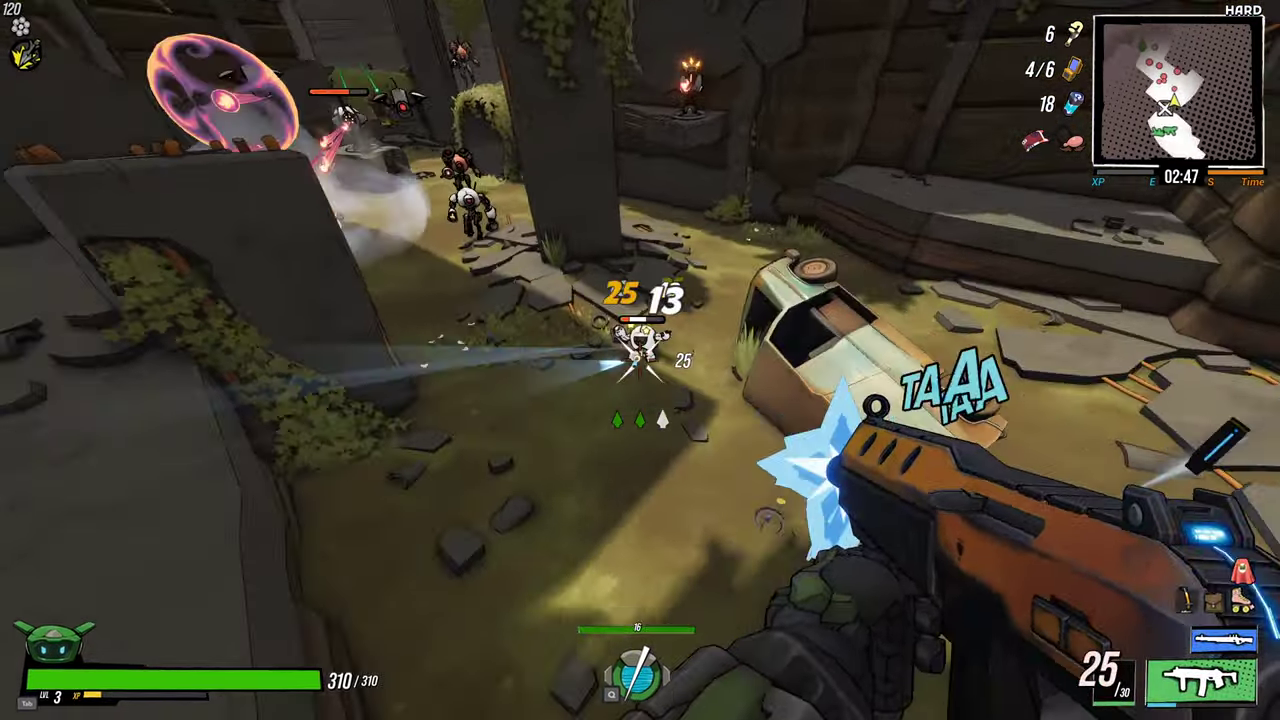
key(2)
key(w)
click(640, 360)
click(640, 360)
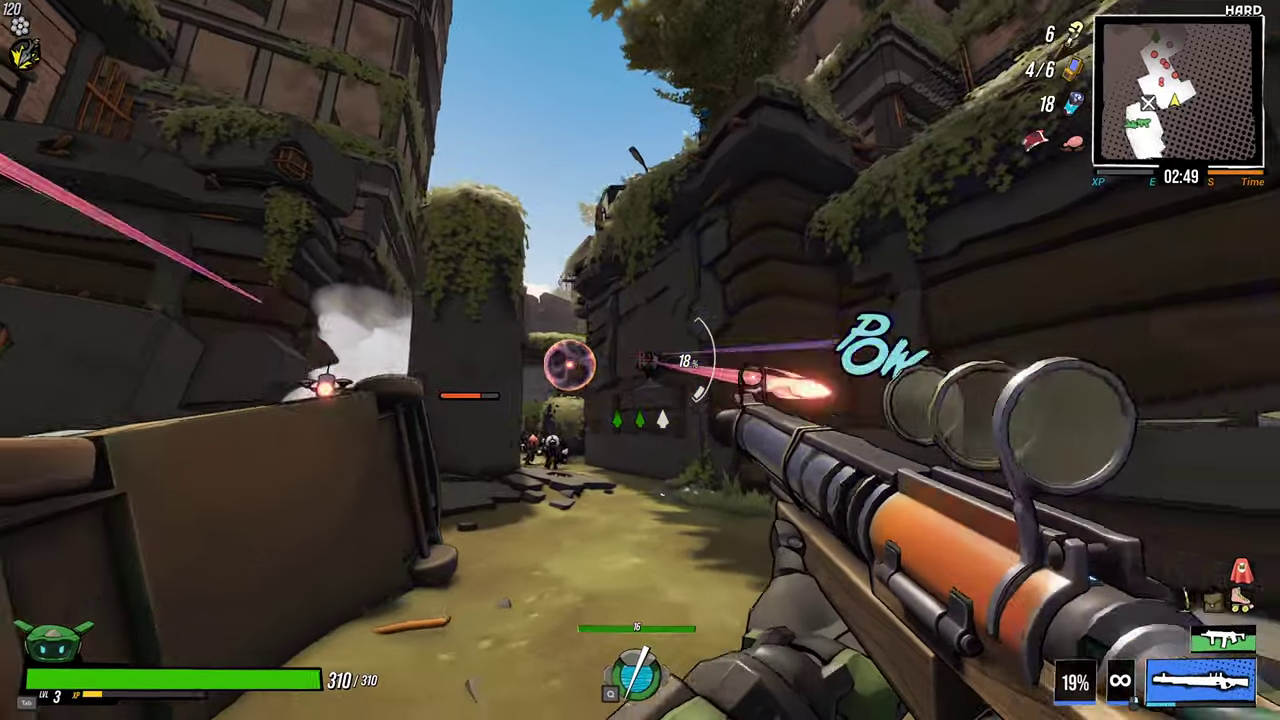
click(640, 360)
click(640, 360)
key(d)
key(space)
click(640, 360)
click(640, 360)
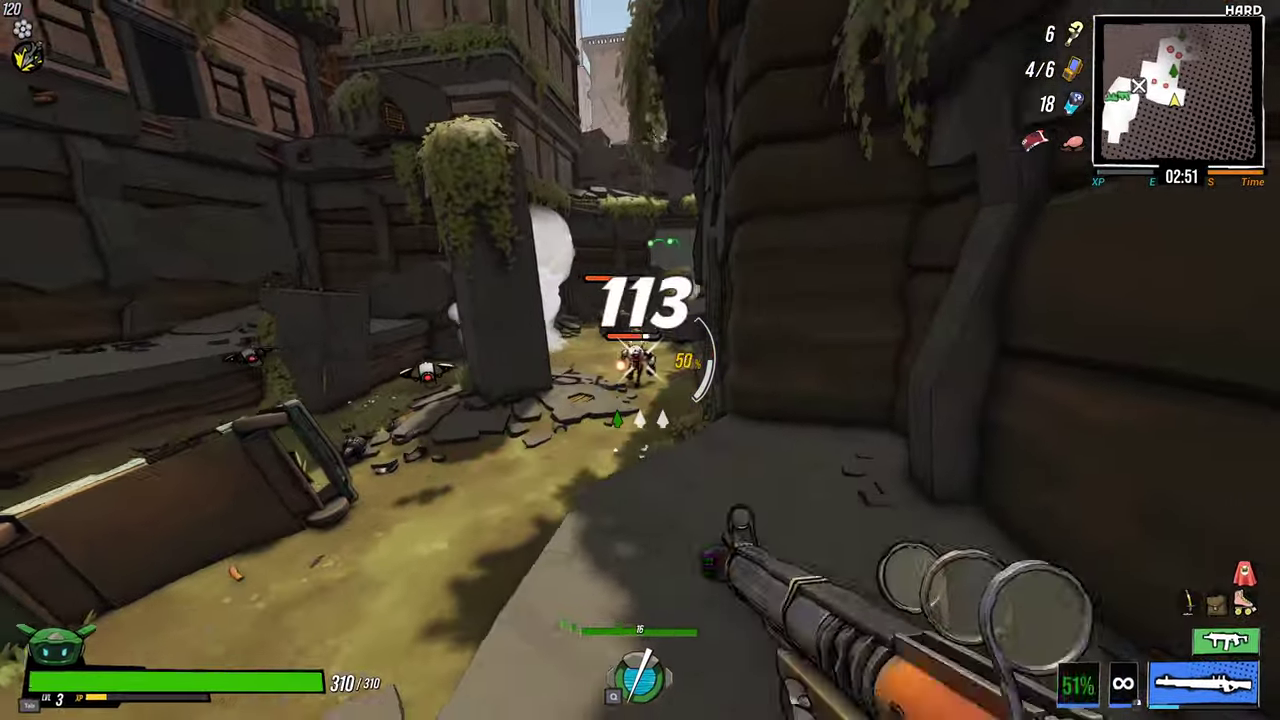
click(640, 360)
key(1)
click(640, 360)
click(640, 360)
click(640, 360)
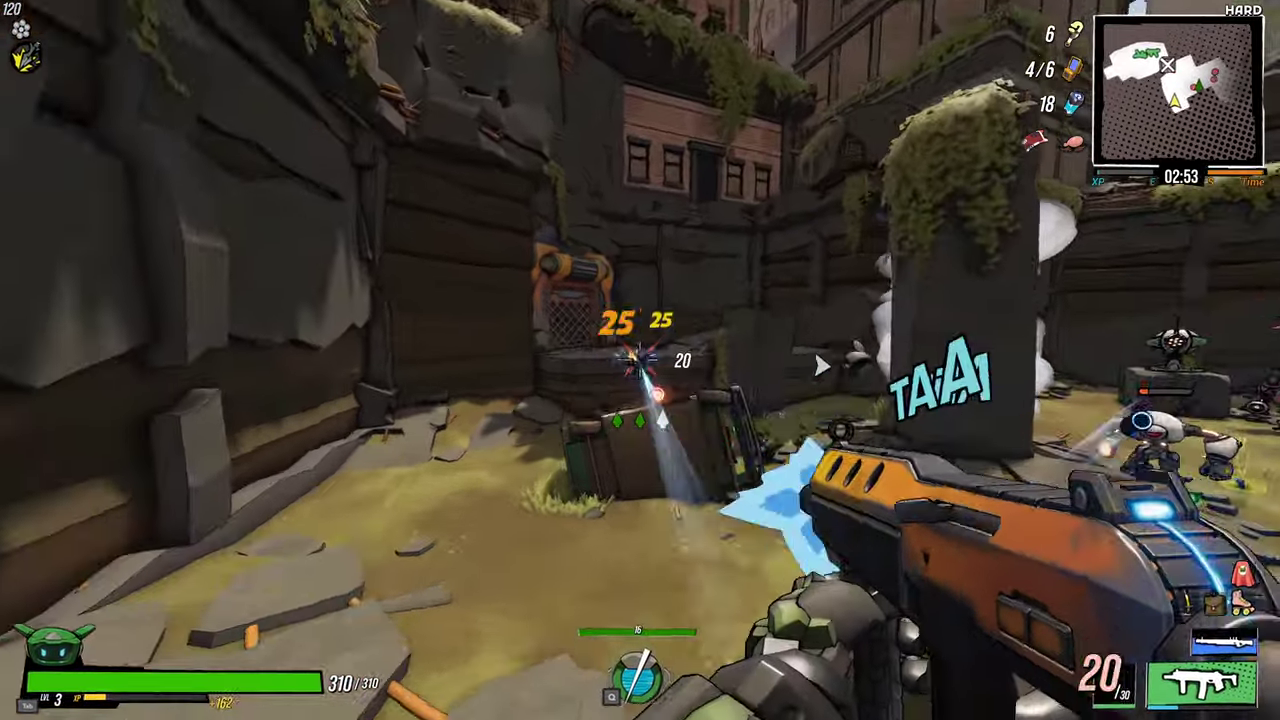
click(640, 360)
click(640, 360)
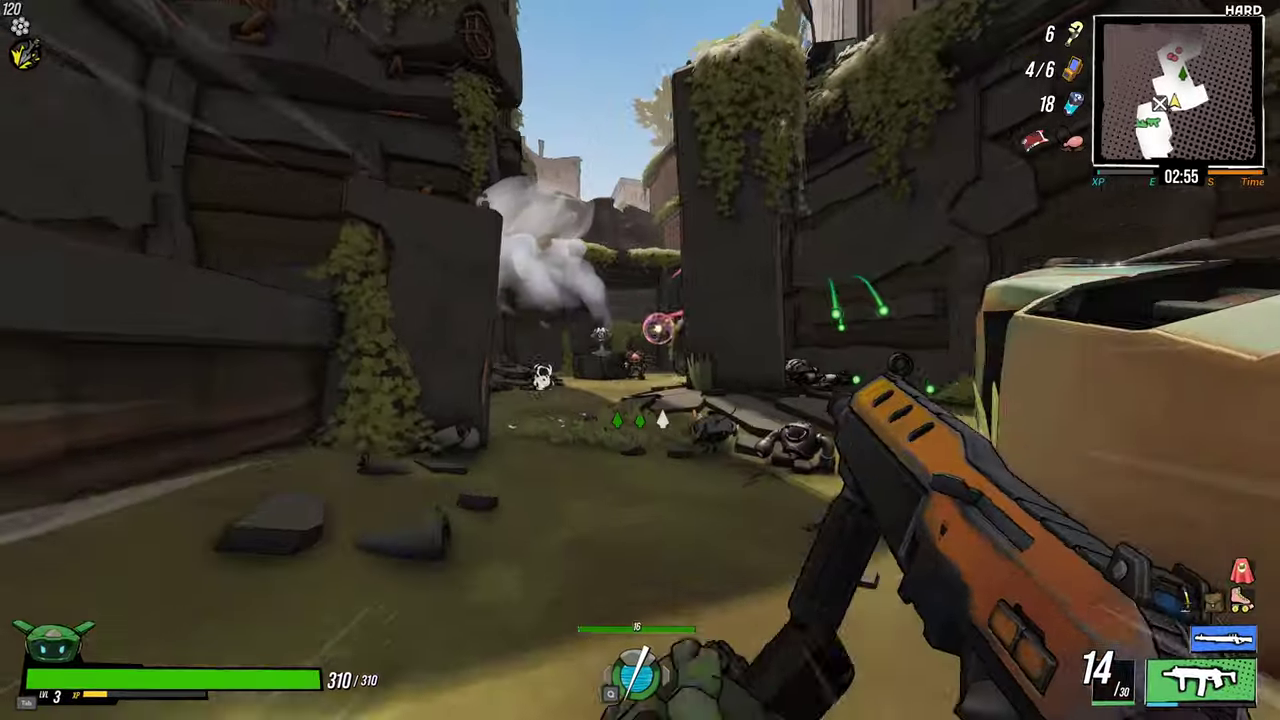
key(r)
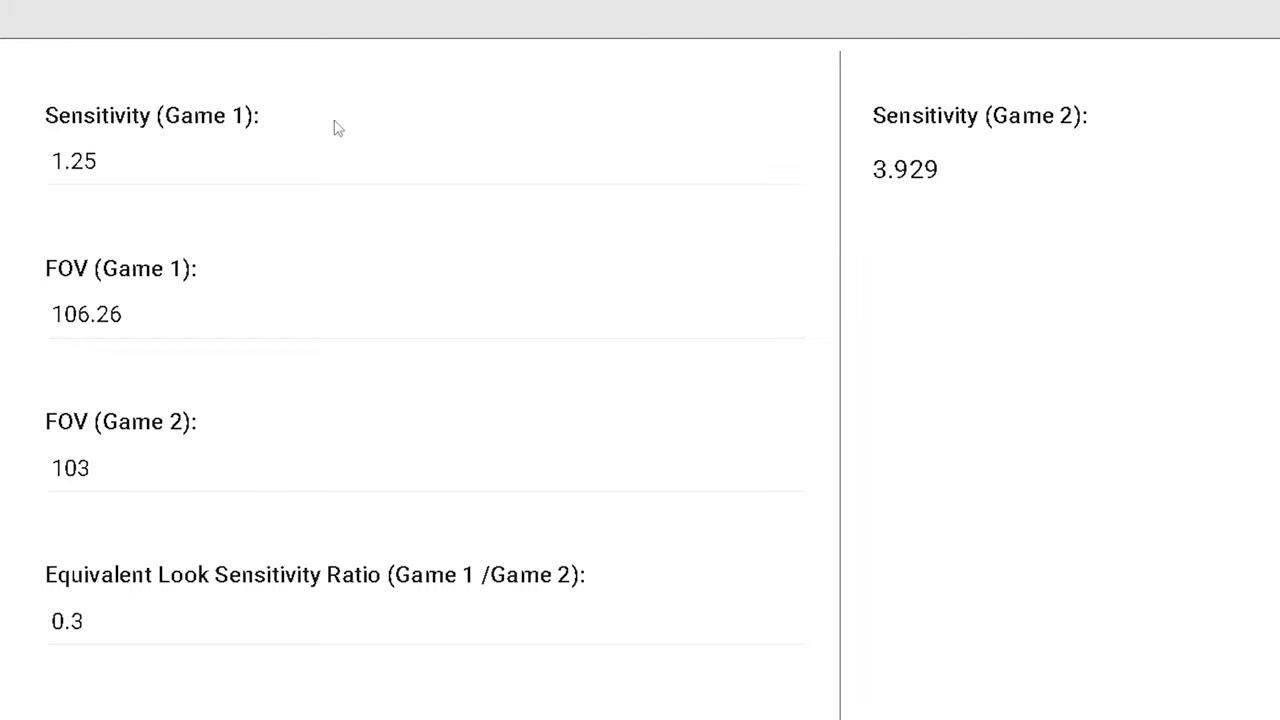
- Set Sensitivity (Game 1) to 0.206 in the sensitivity conversion form
double_click(197, 154)
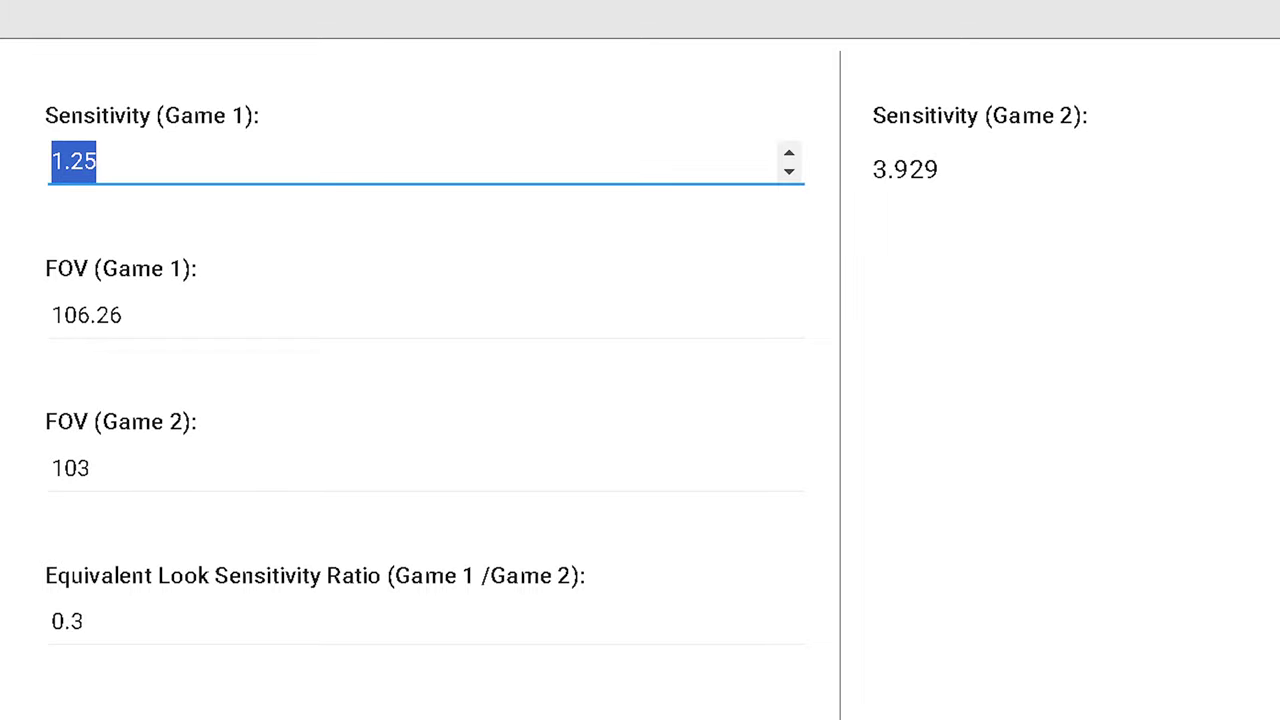
text(0.206)
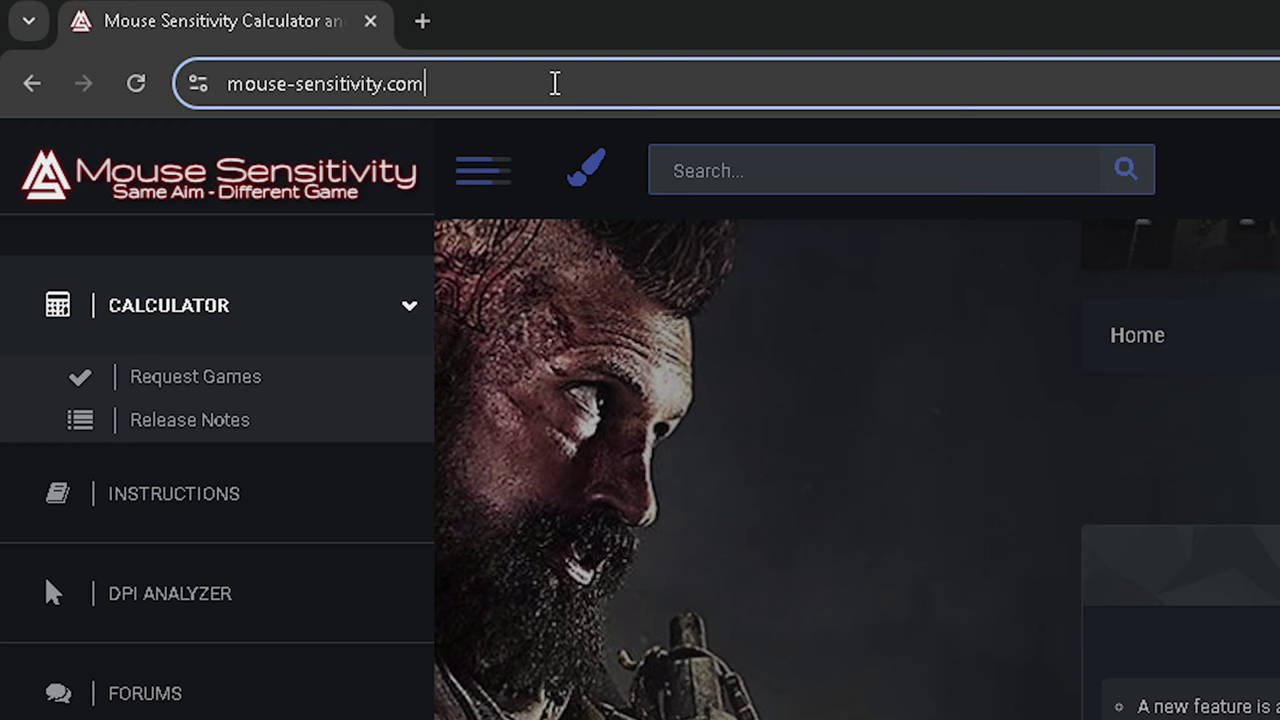
- Switch to the mouse-sensitivity.com calculator in the browser and set its mode to Default
click(552, 83)
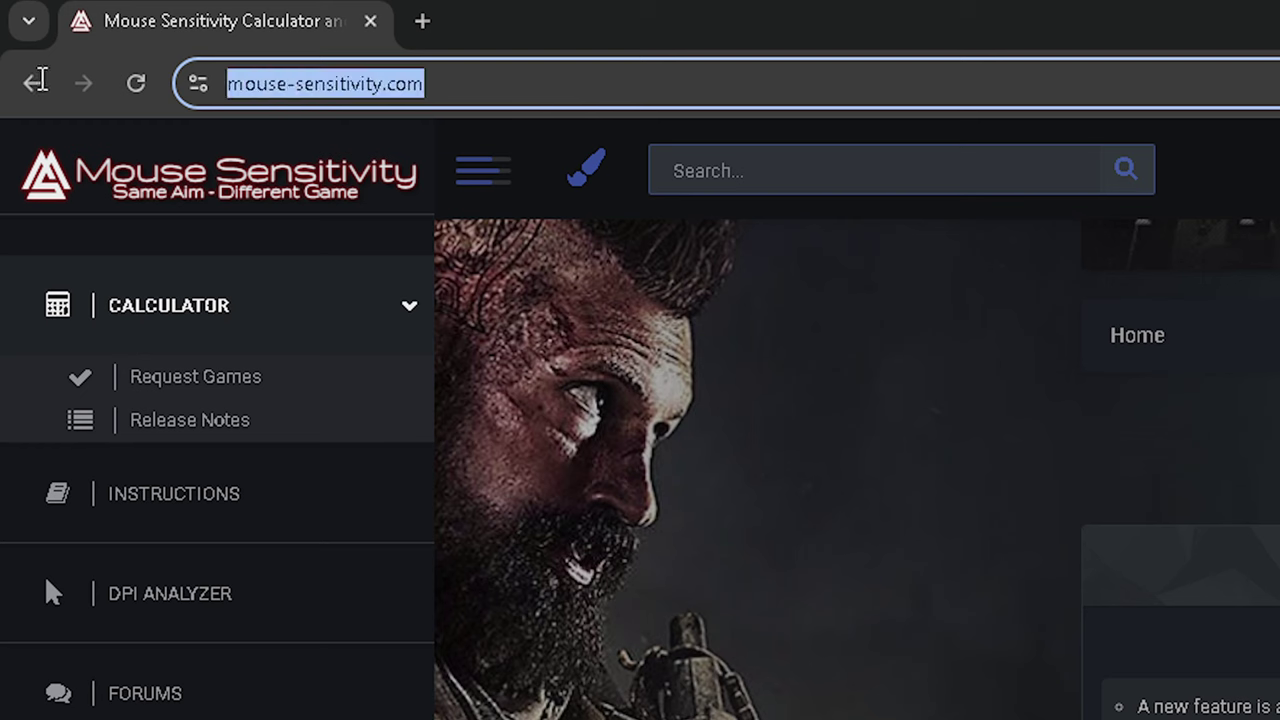
click(649, 82)
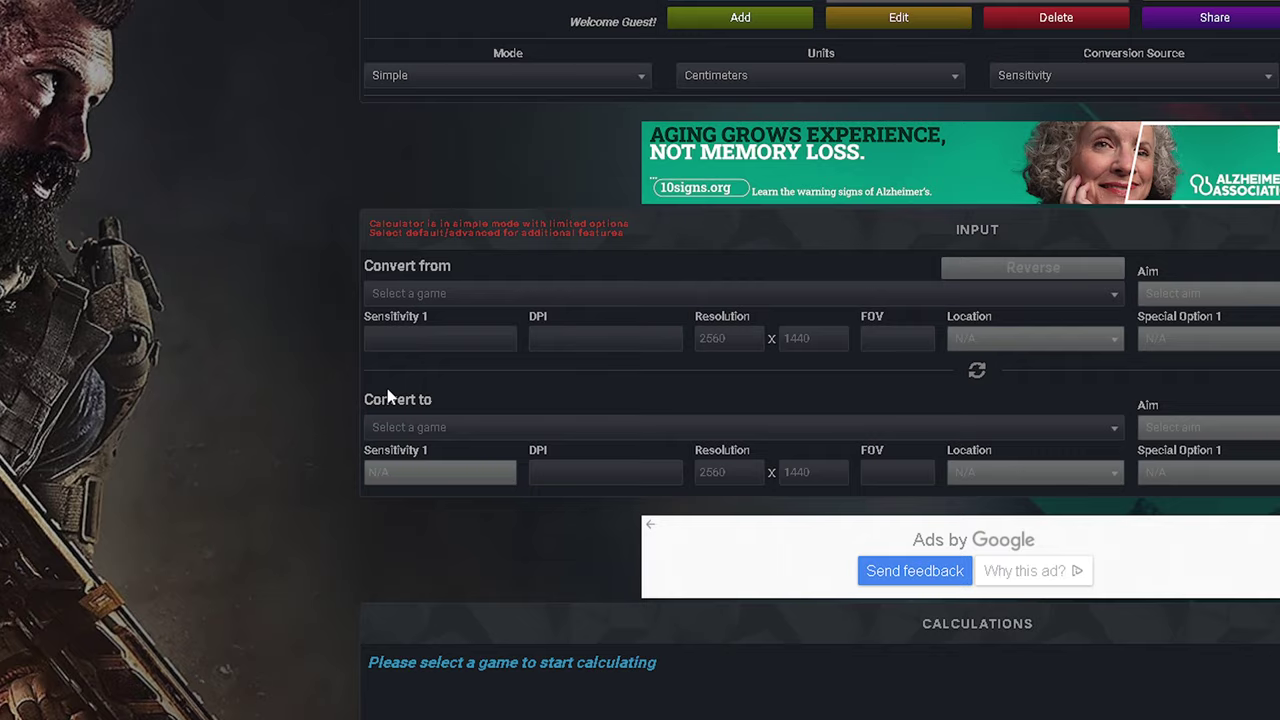
scroll(541, 167, up, 1)
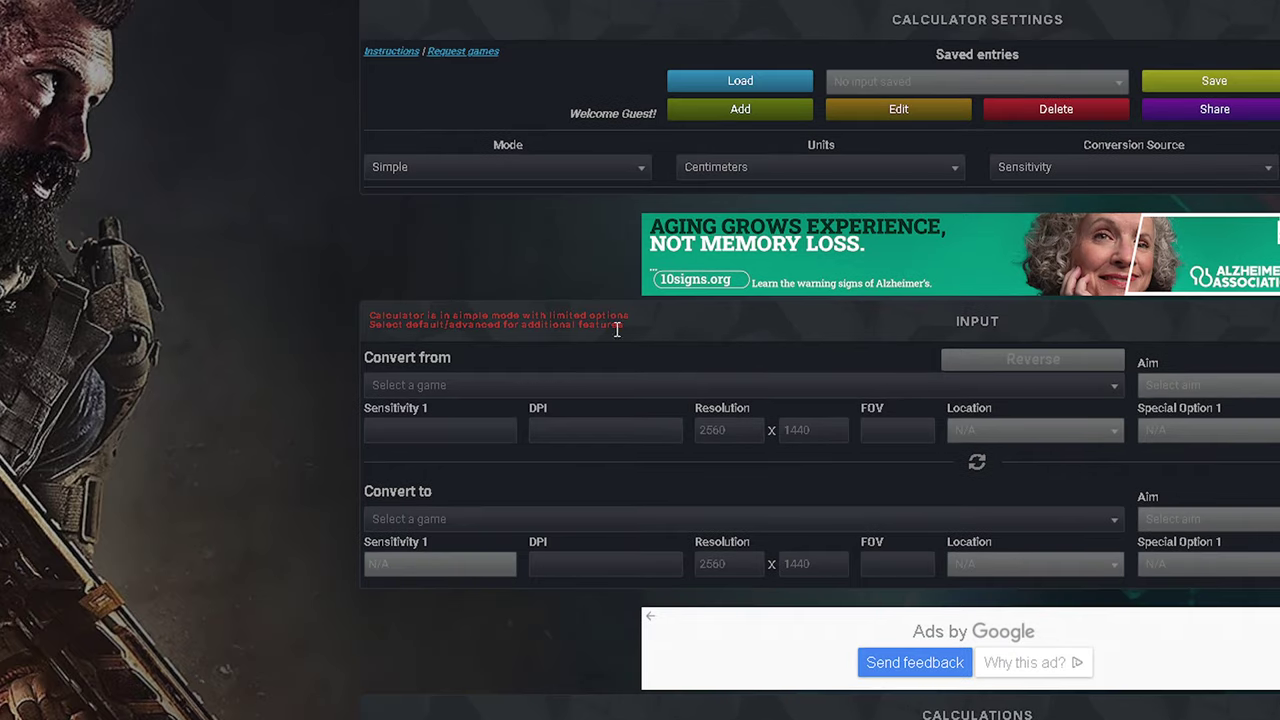
click(541, 167)
click(466, 192)
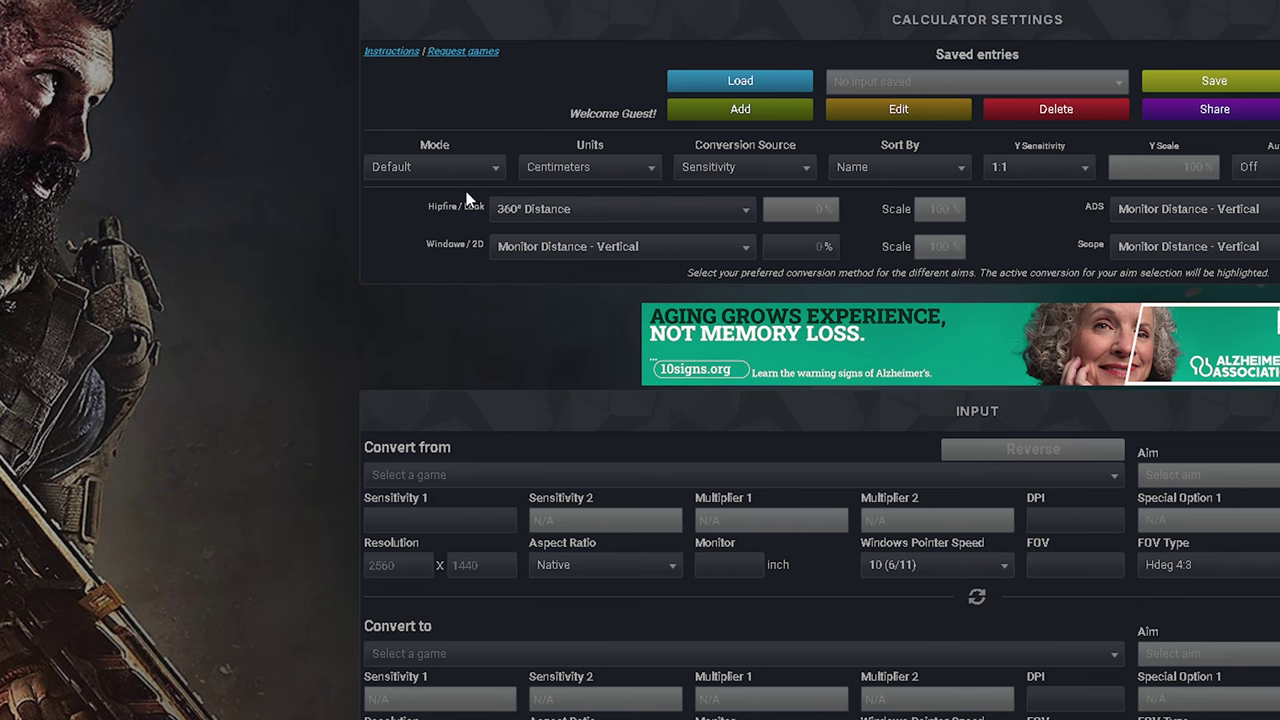
- Choose VALORANT as the game to convert from
scroll(243, 400, down, 3)
click(748, 203)
text(va)
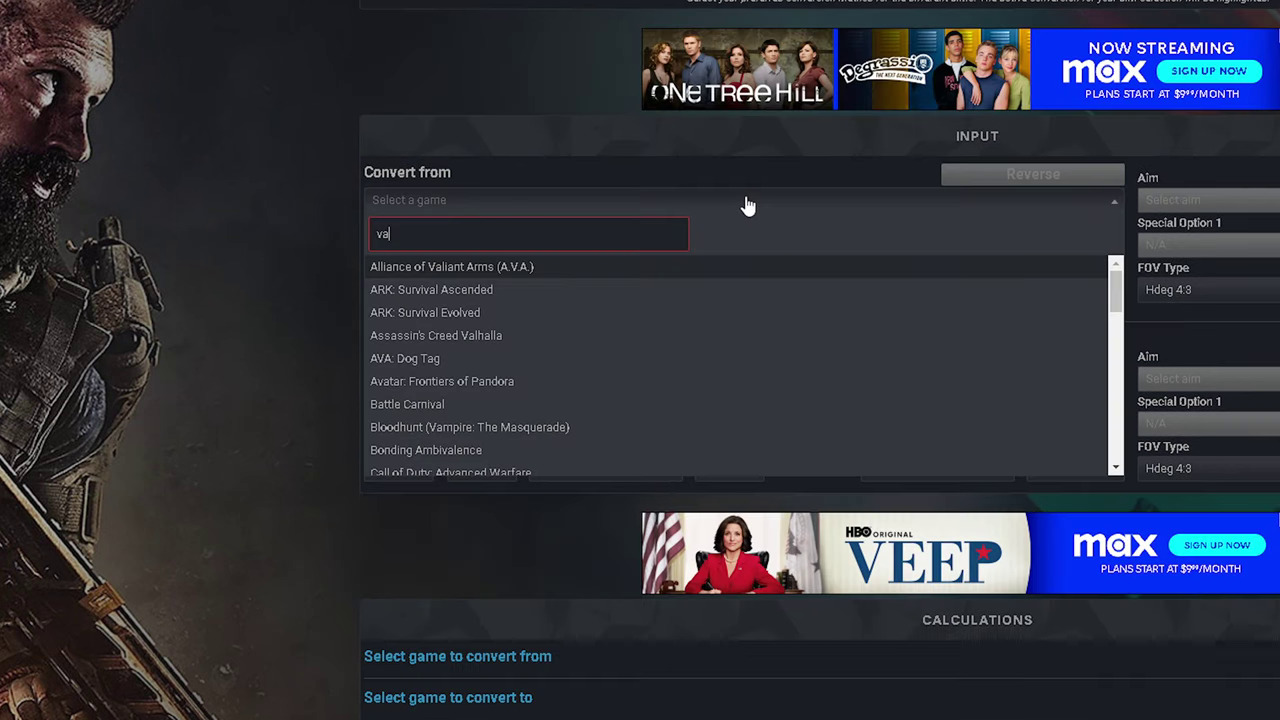
text(lorant)
key(Return)
- Choose Call of Duty: Modern Warfare III (2023) / Modern Warfare II (2022) / Warzone 2.0 as the game to convert to, with FOV 120
click(500, 382)
text(war)
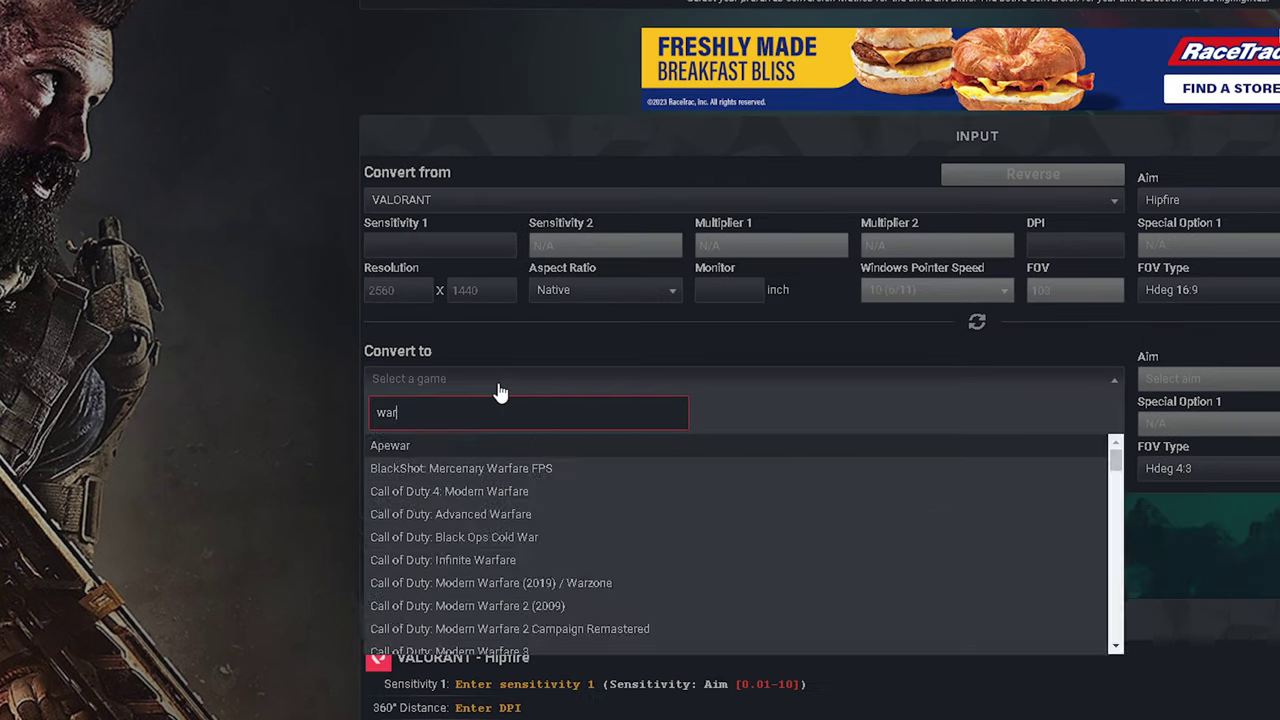
text(zone)
click(520, 468)
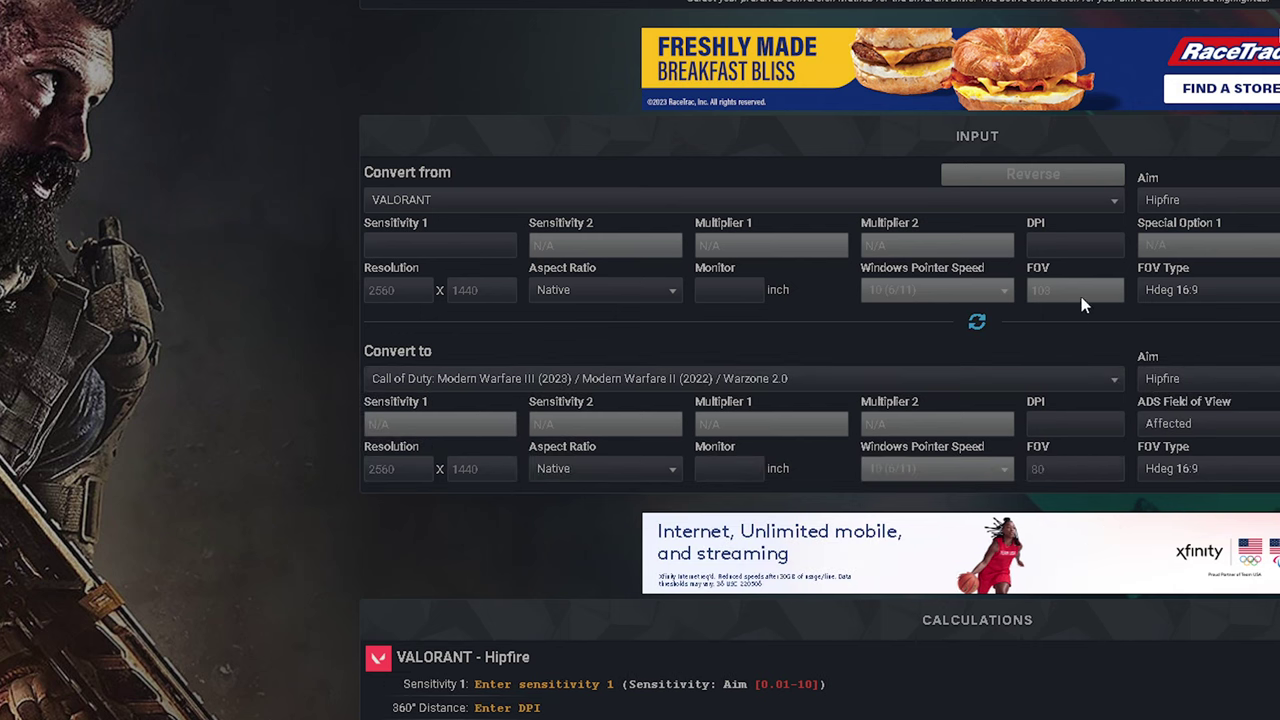
click(1043, 470)
text(120)
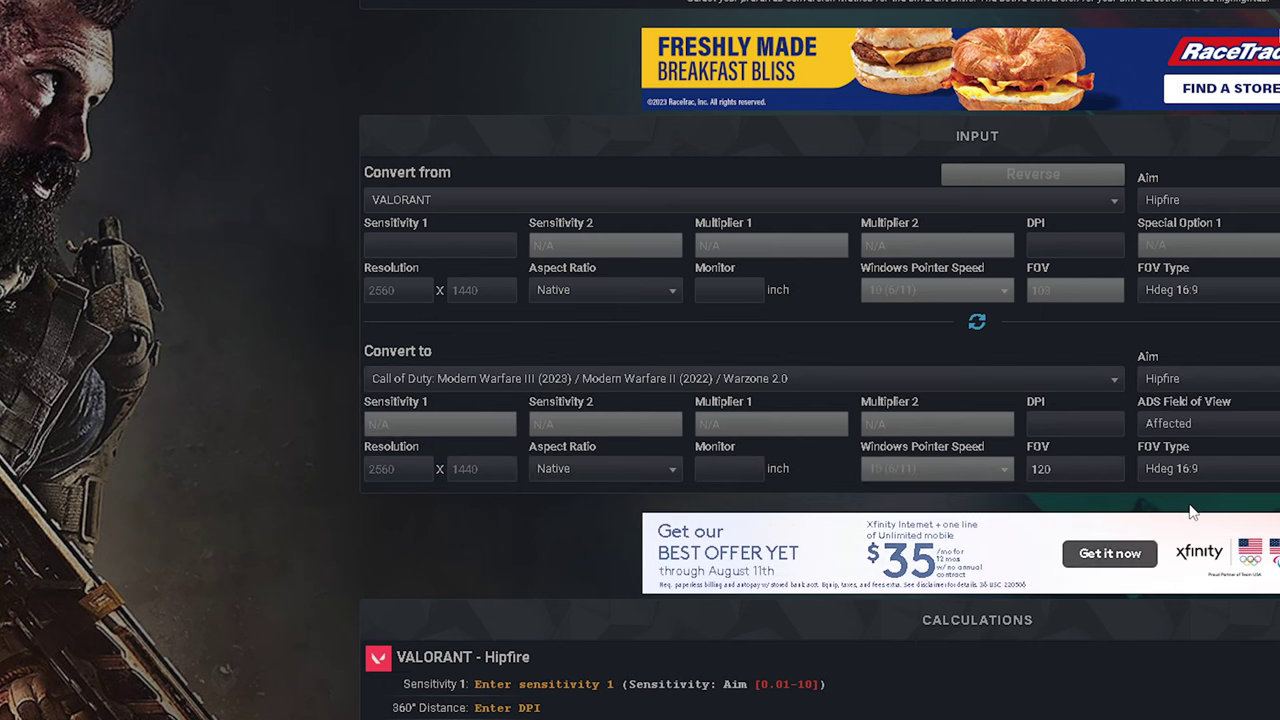
- Set VALORANT's DPI to 1600 and its Sensitivity 1 to 1
click(1038, 250)
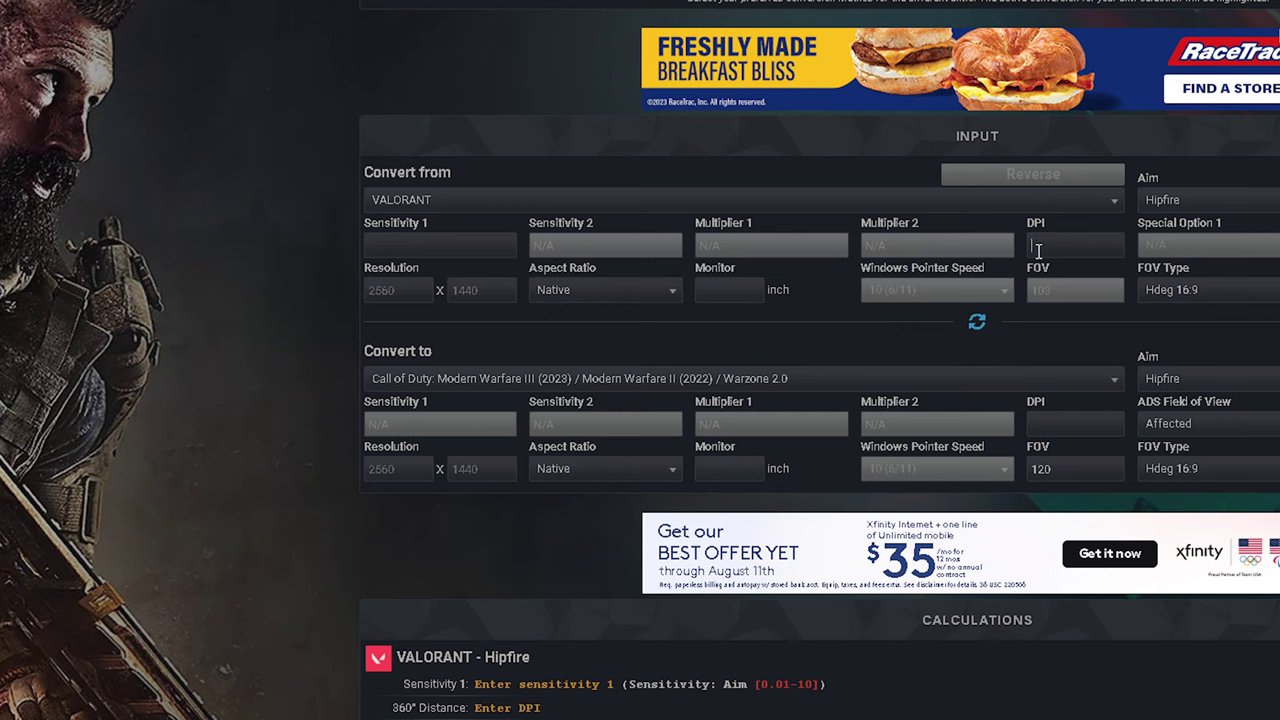
text(1600)
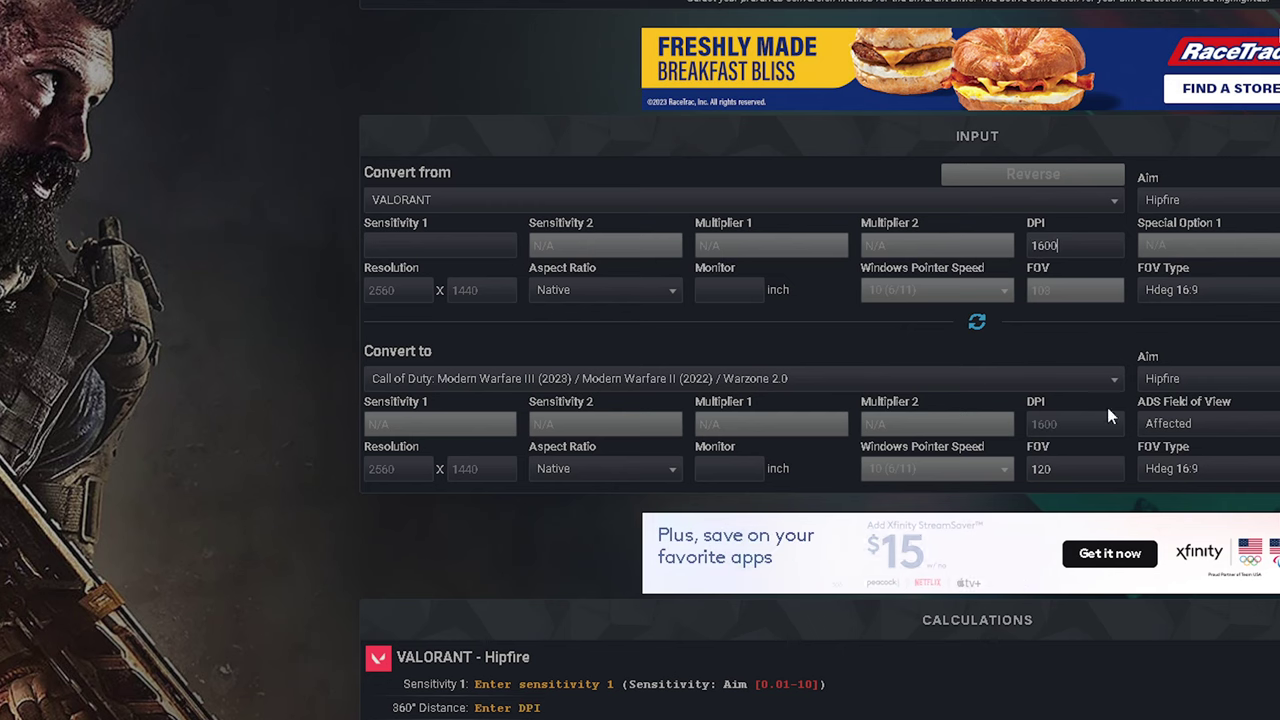
click(465, 247)
text(1)
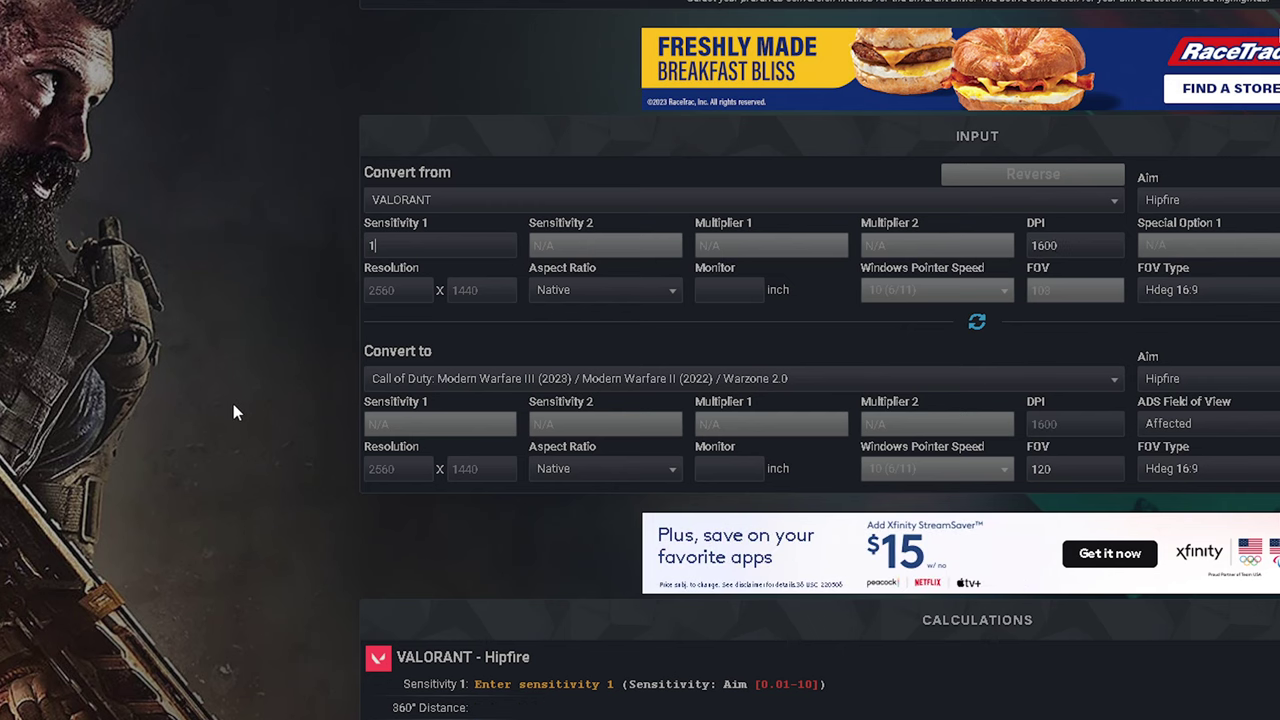
- Examine the Actual HFOV entries of VALORANT and Call of Duty in the calculations
scroll(231, 402, down, 3)
drag(400, 422, 468, 423)
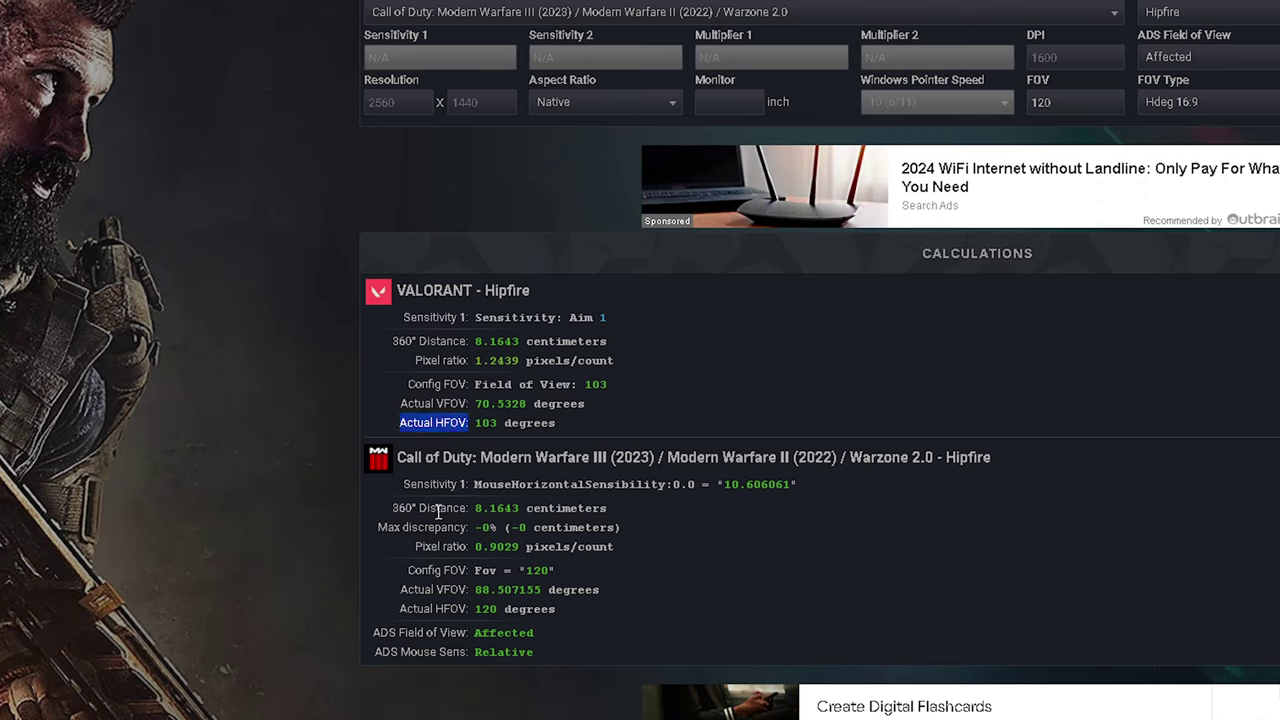
drag(400, 608, 465, 610)
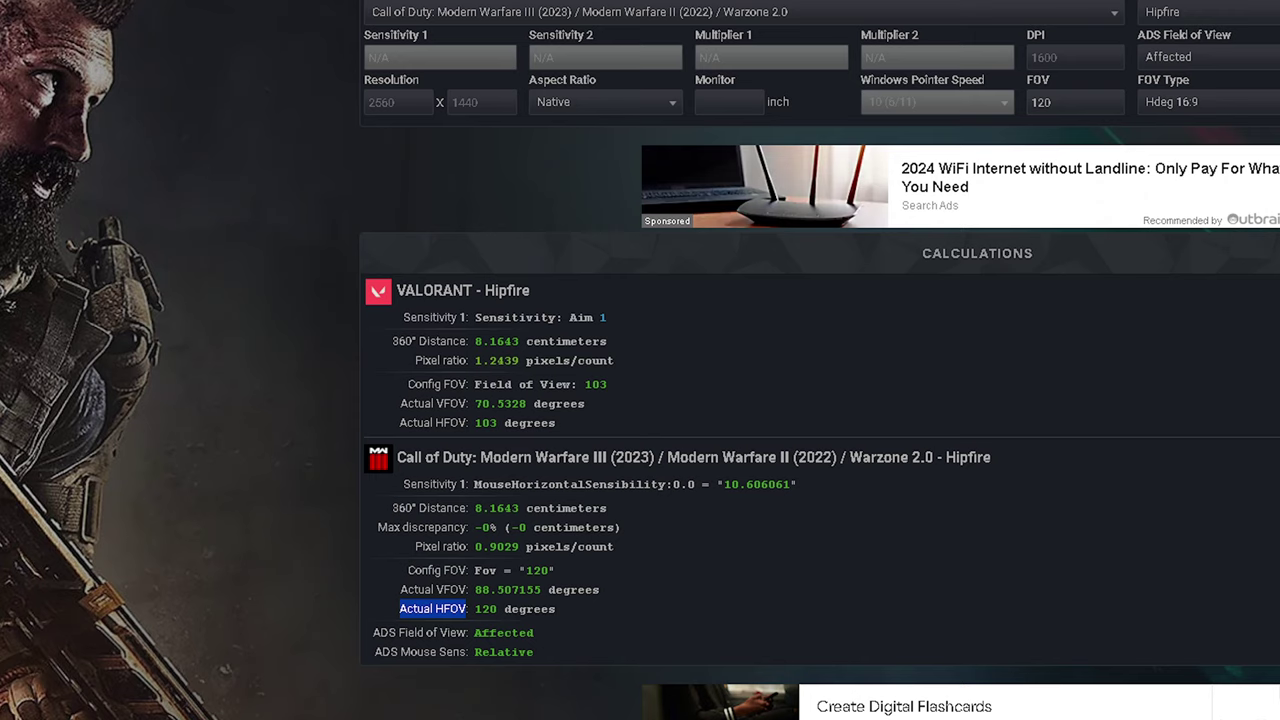
- Set FOV (Game 1) to VALORANT's actual HFOV of 103 and FOV (Game 2) to Call of Duty's 120
click(486, 422)
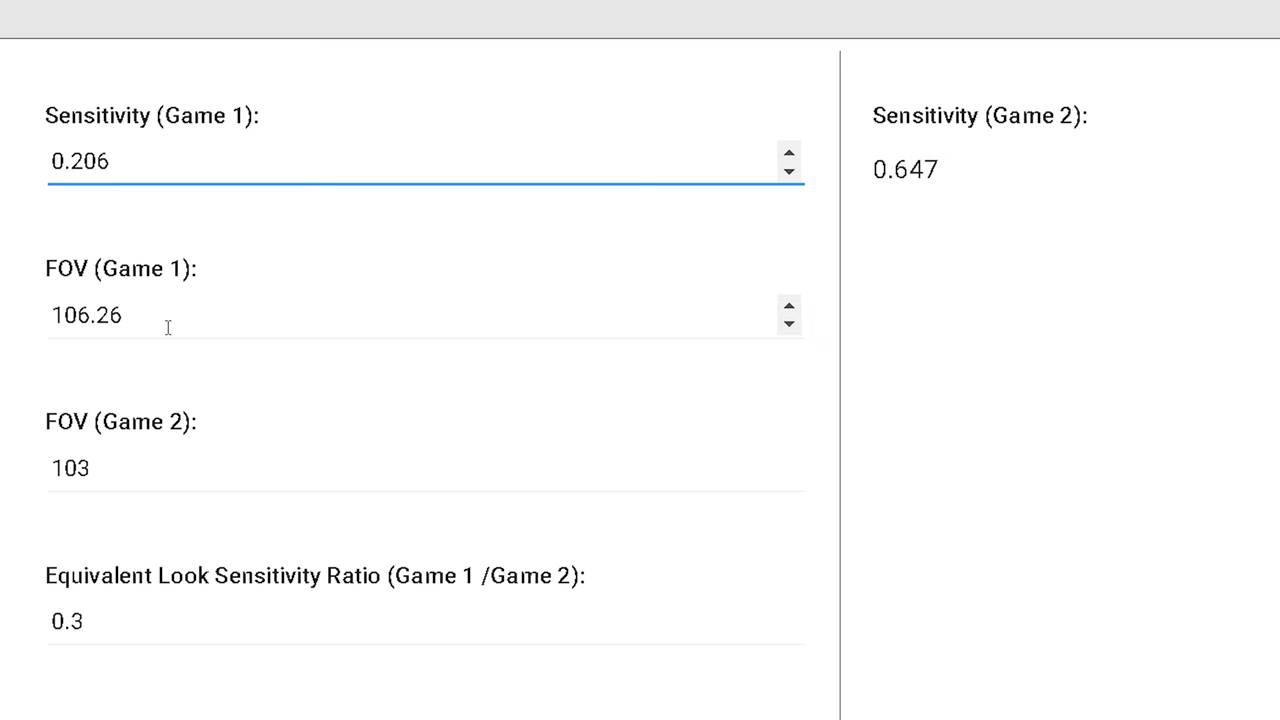
double_click(168, 327)
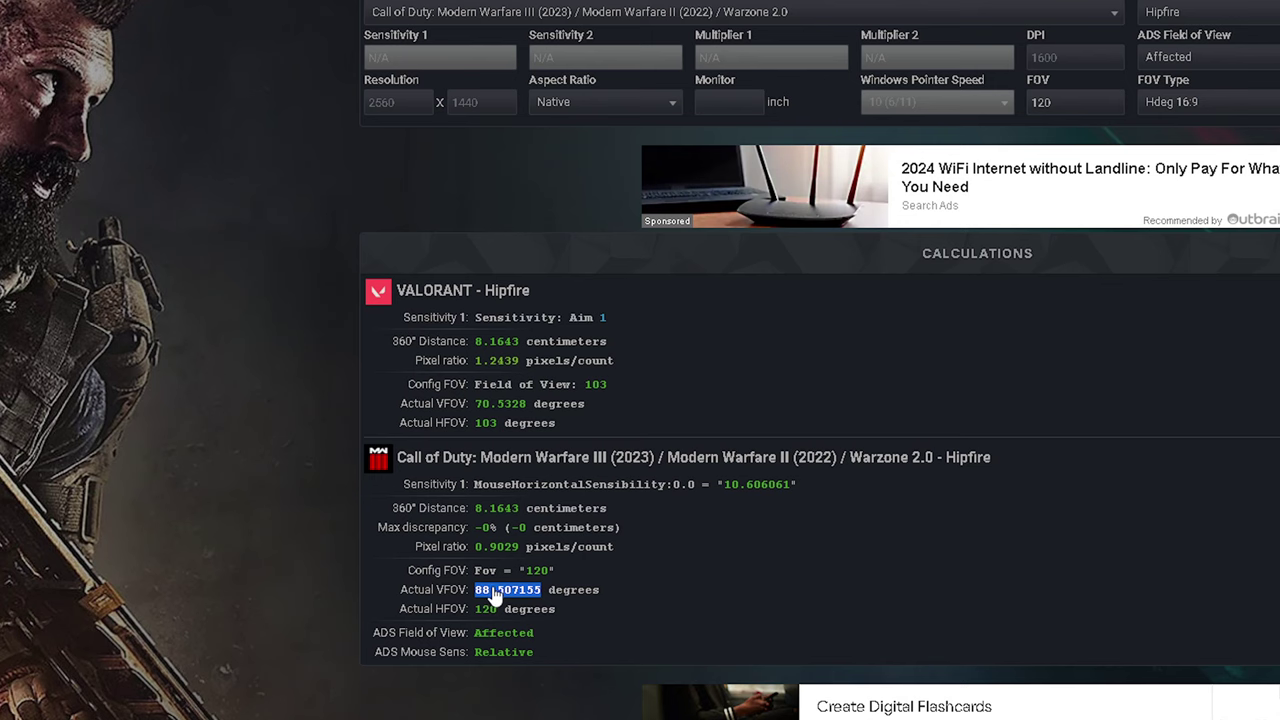
double_click(486, 609)
click(486, 612)
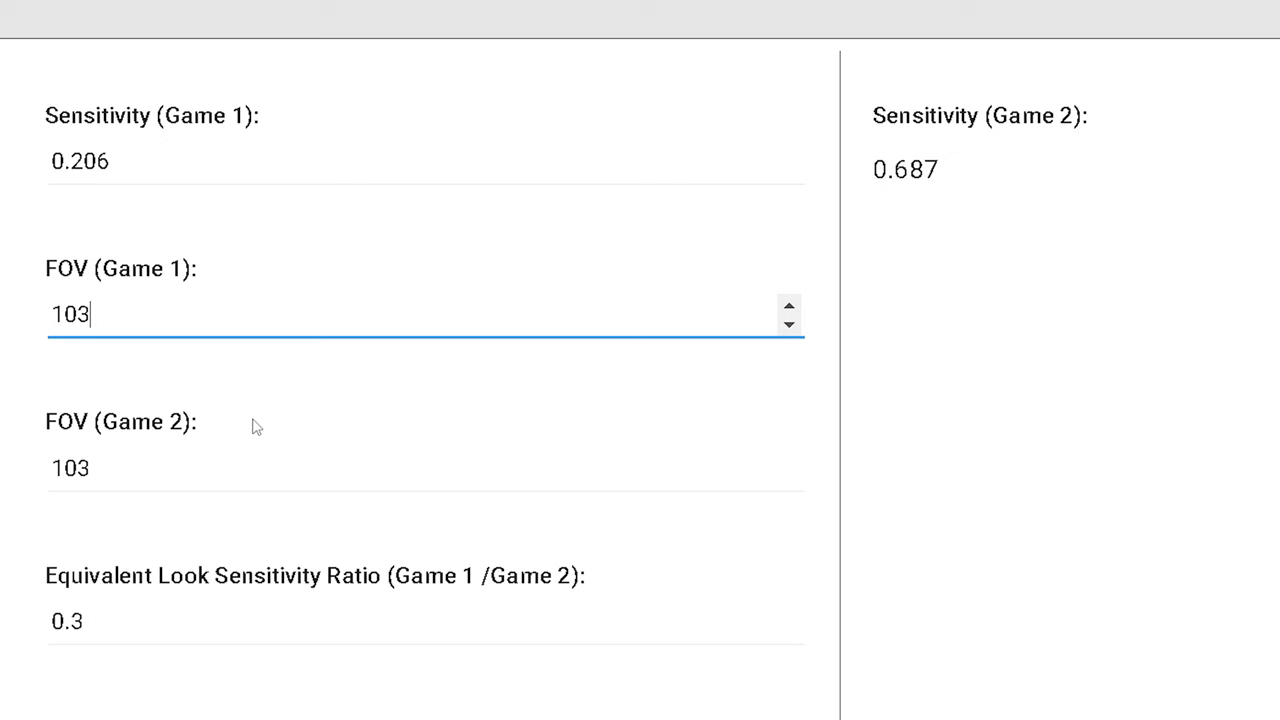
click(151, 480)
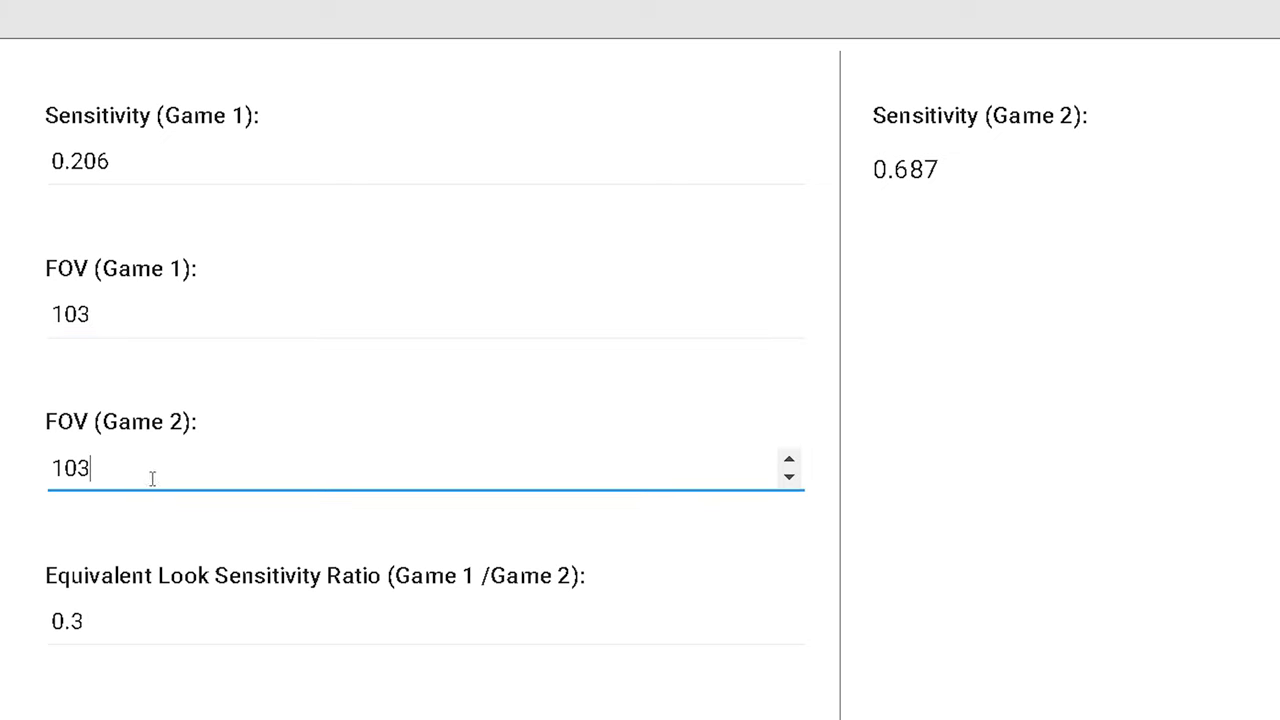
key(BackSpace)
key(BackSpace)
key(BackSpace)
text(120)
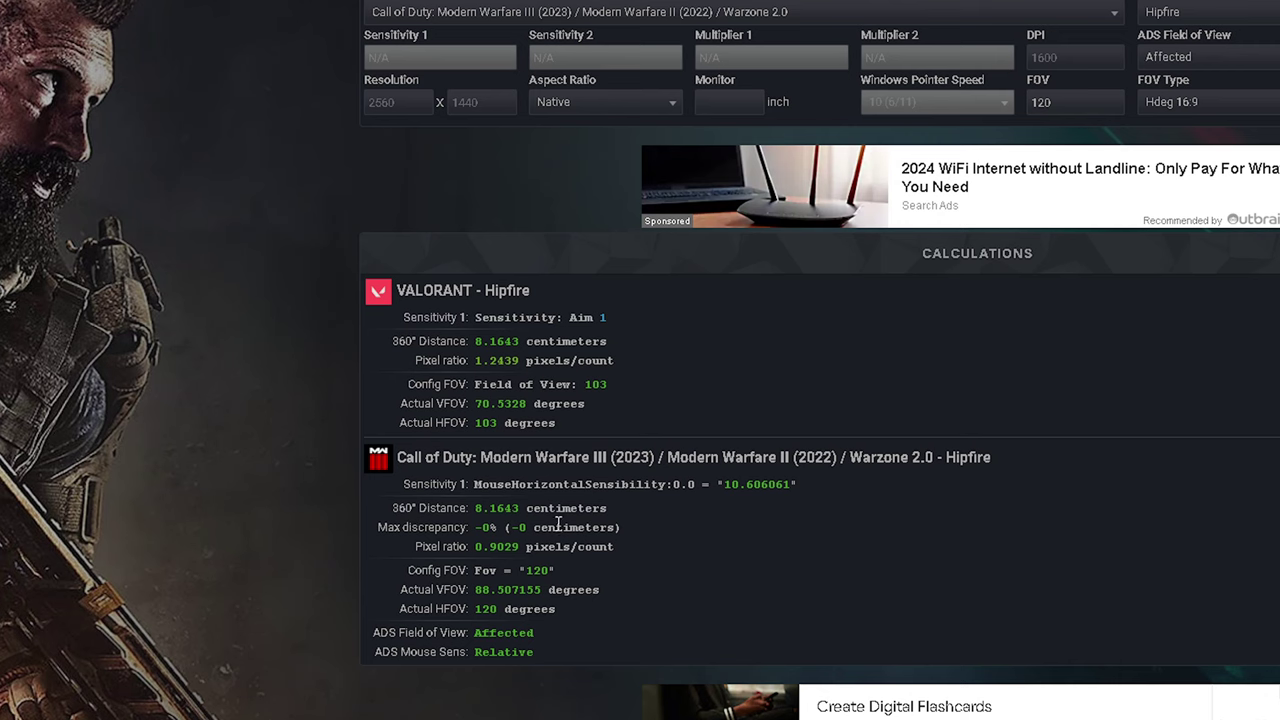
- Copy Call of Duty's converted Sensitivity 1 value, 10.606061, and divide 1 by it in Calculator
double_click(778, 486)
key(ctrl+c)
click(725, 509)
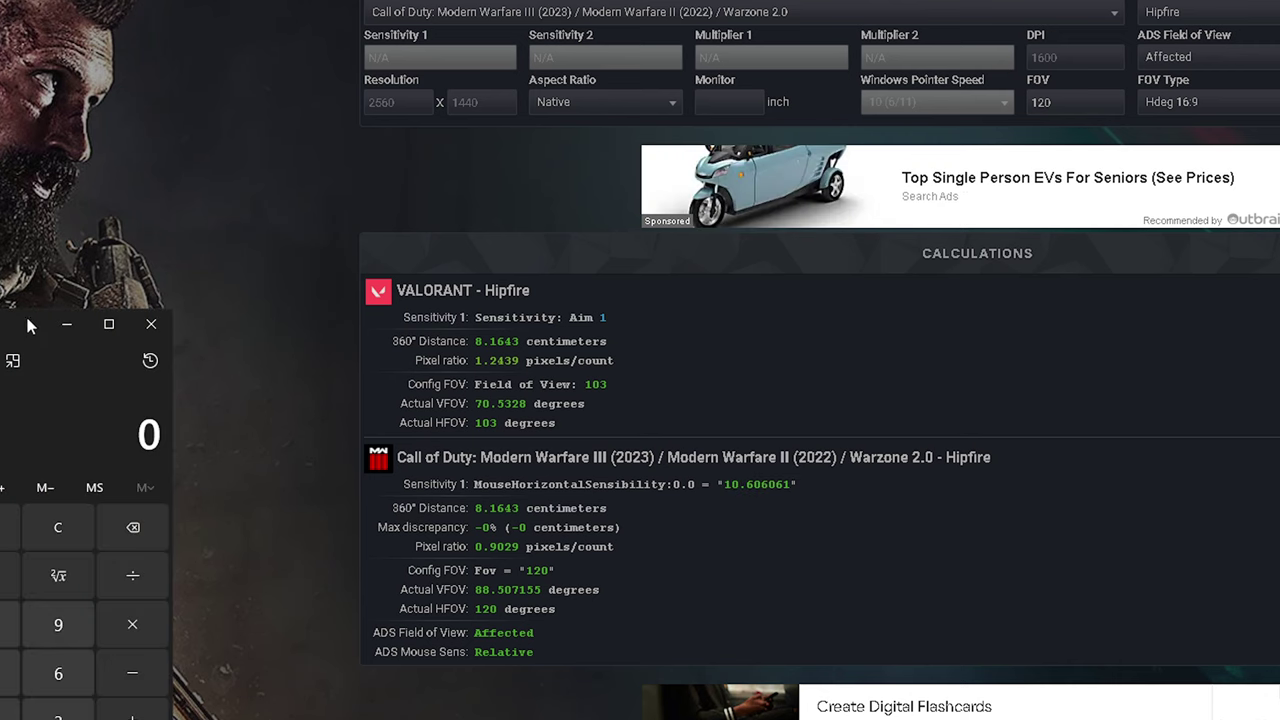
drag(28, 325, 1026, 207)
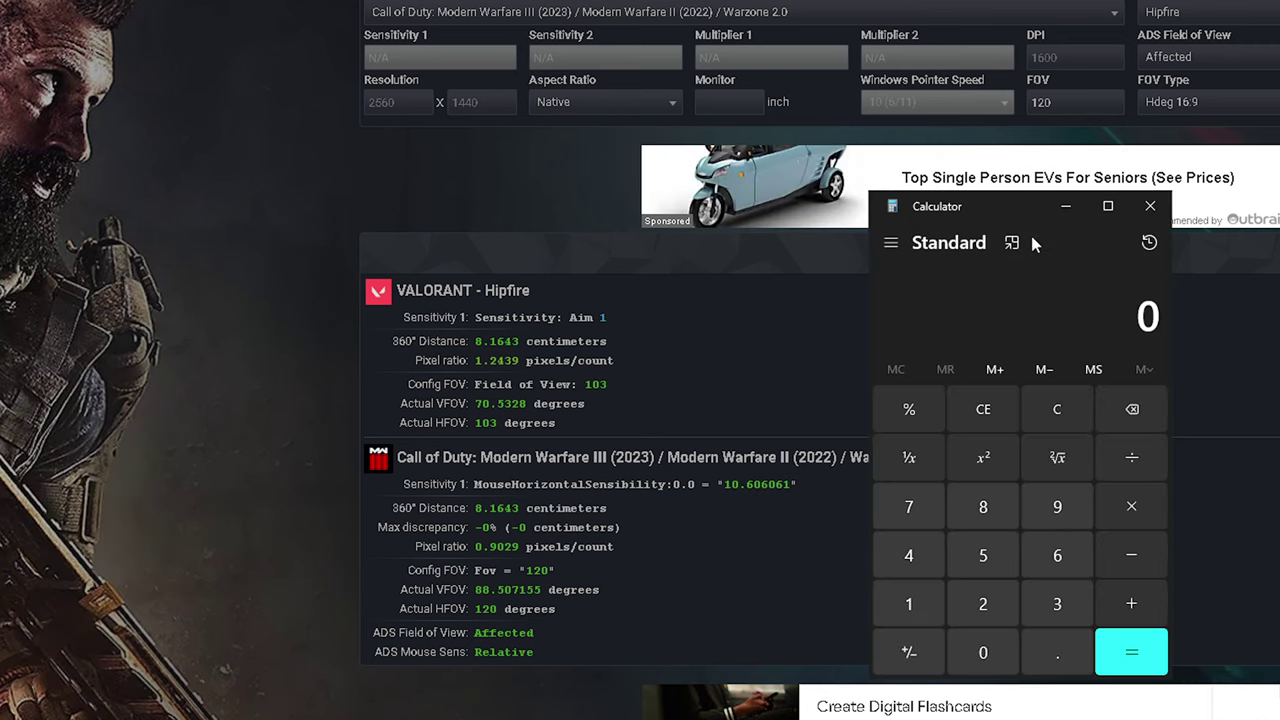
click(910, 605)
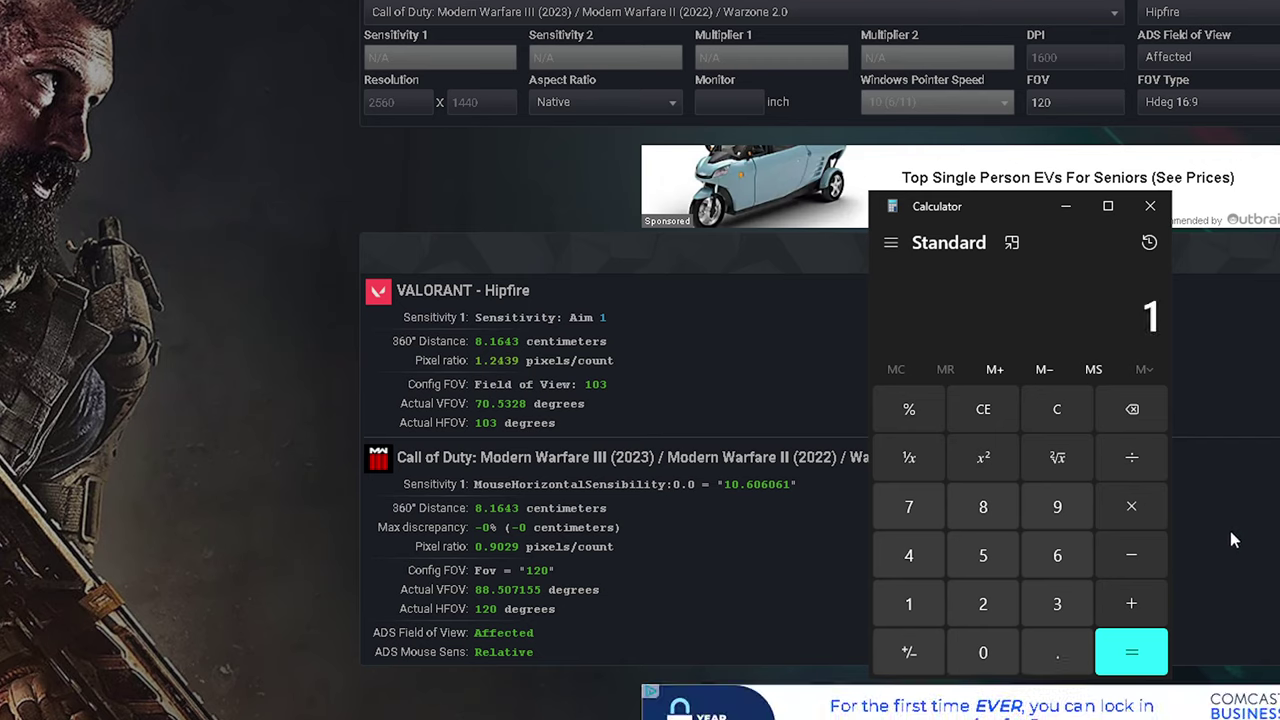
click(1158, 455)
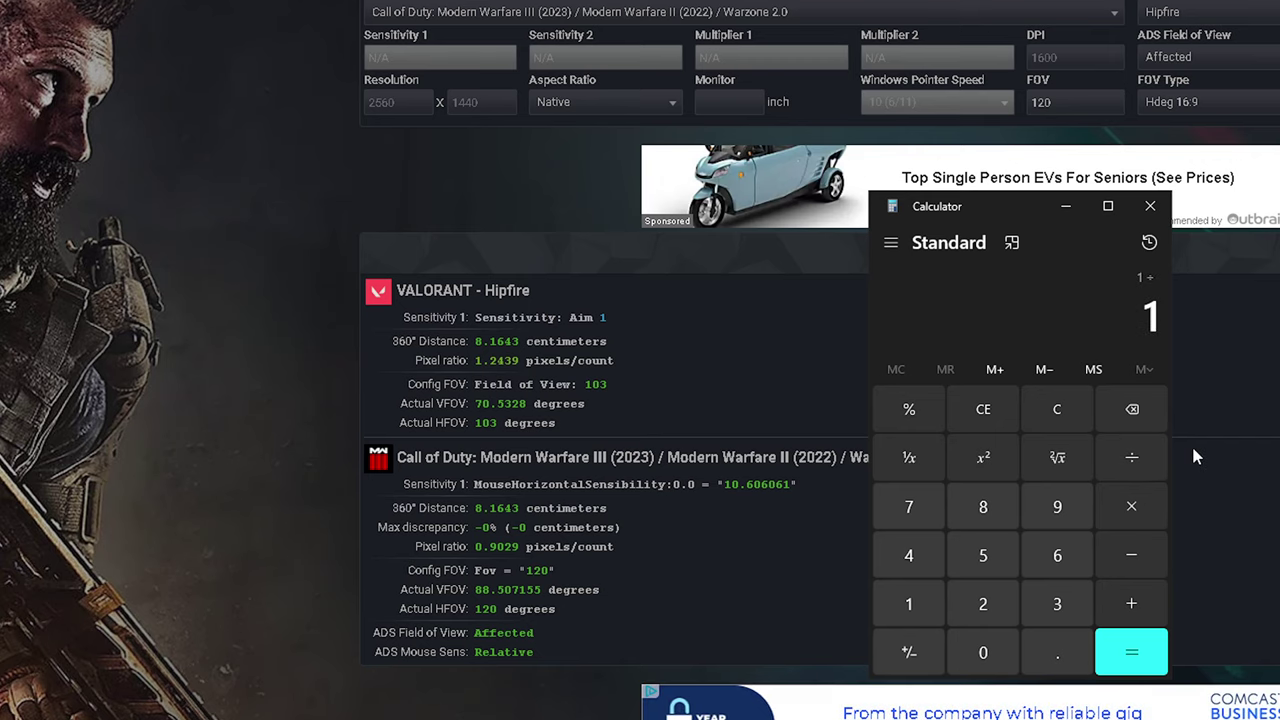
key(ctrl+v)
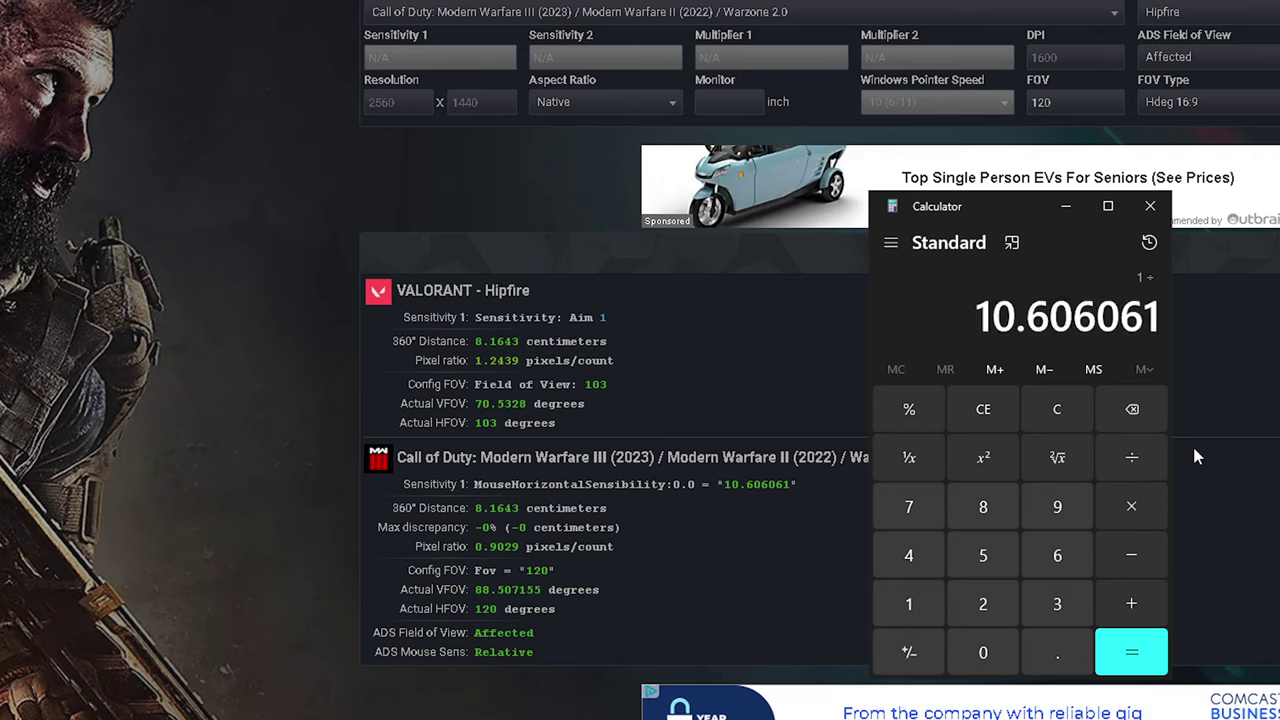
click(1140, 651)
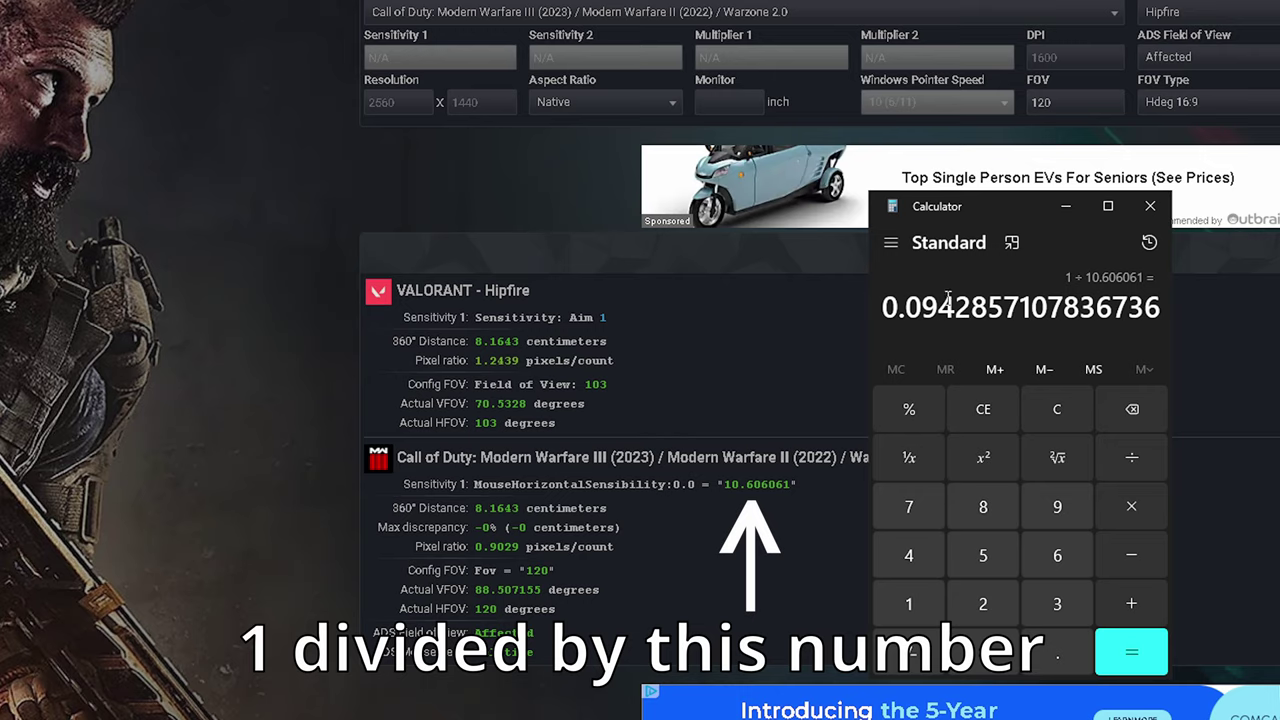
- Copy the quotient 0.0942857107836736 into the Equivalent Look Sensitivity Ratio (Game 1 / Game 2) and select the Game 2 sensitivity result
key(ctrl+c)
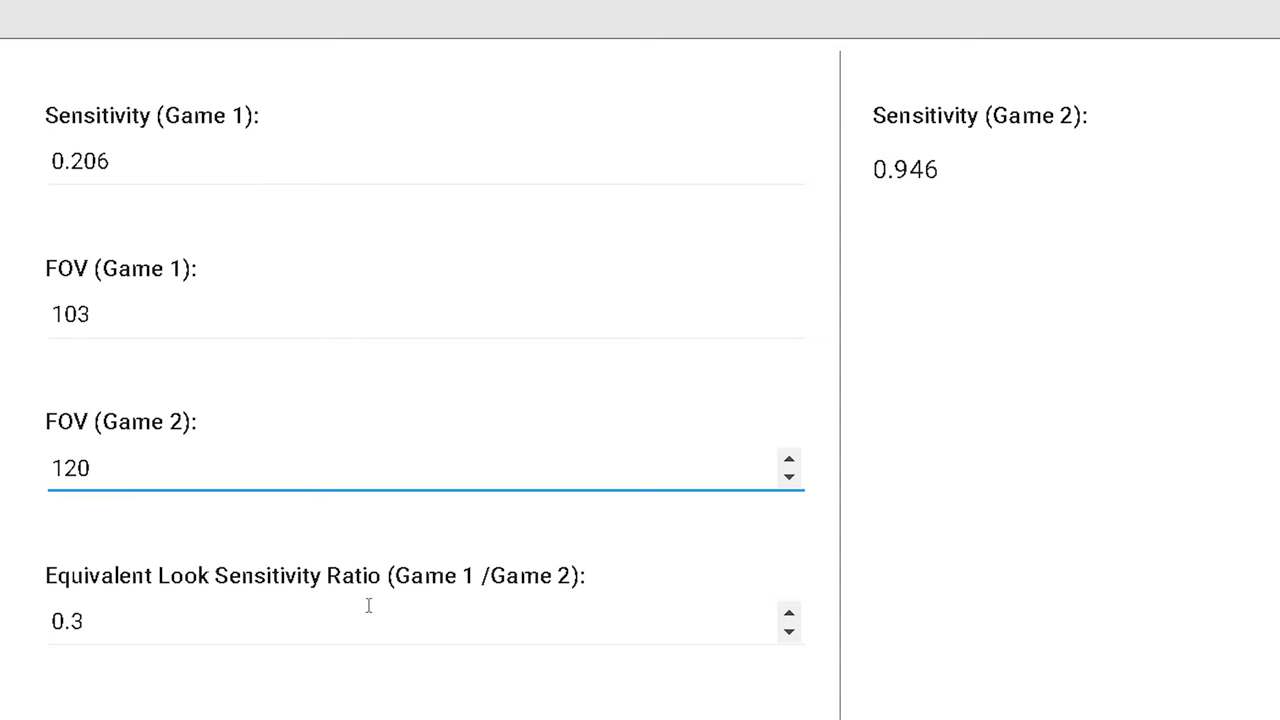
double_click(366, 603)
key(ctrl+v)
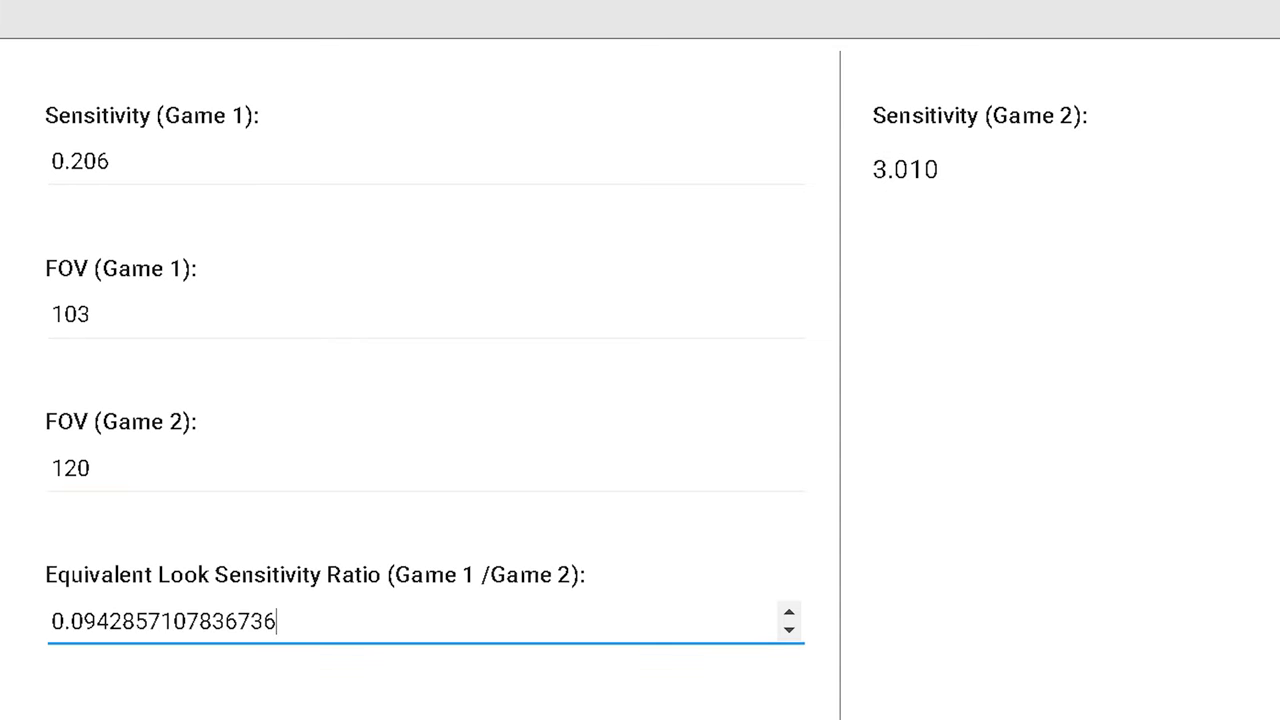
click(875, 170)
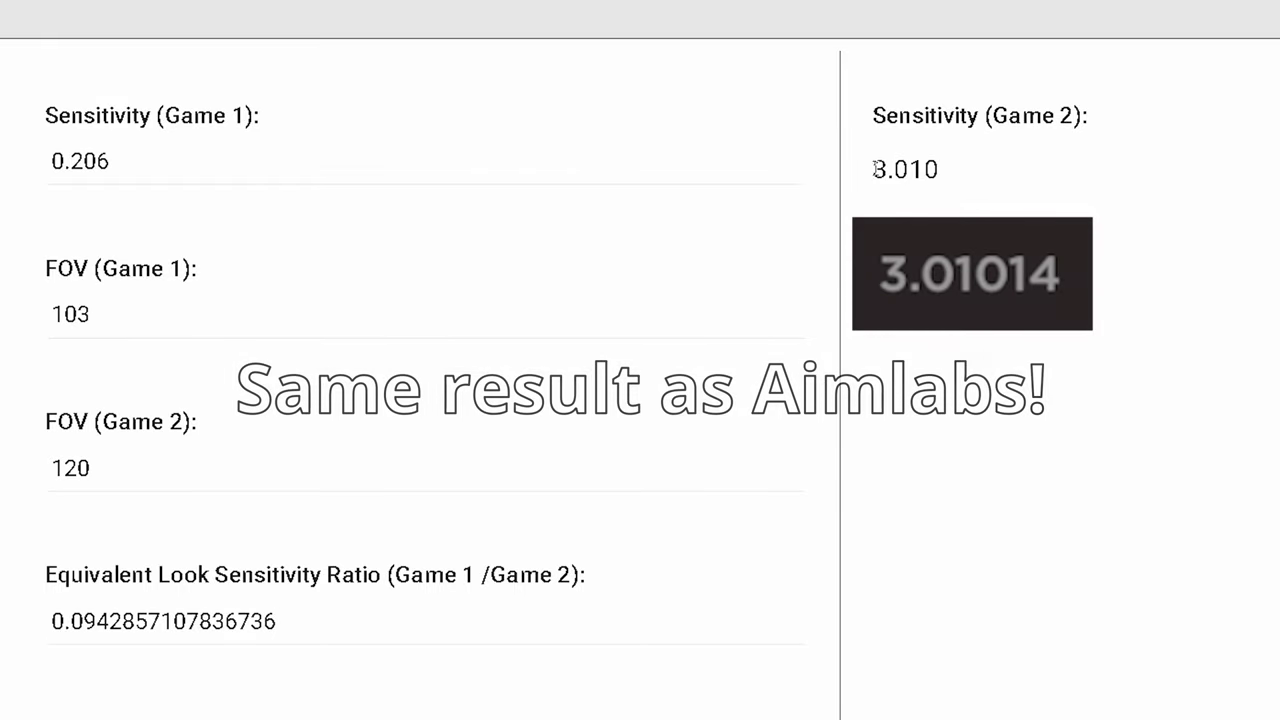
double_click(875, 170)
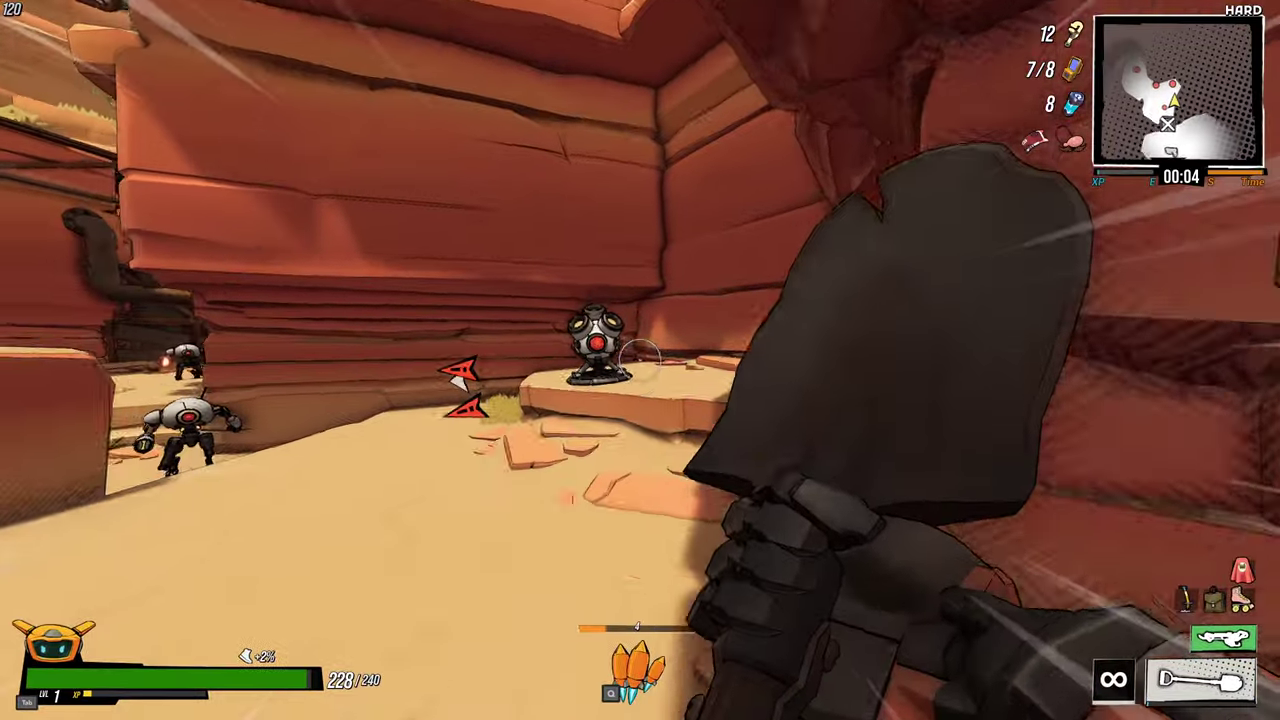
key(space)
click(640, 360)
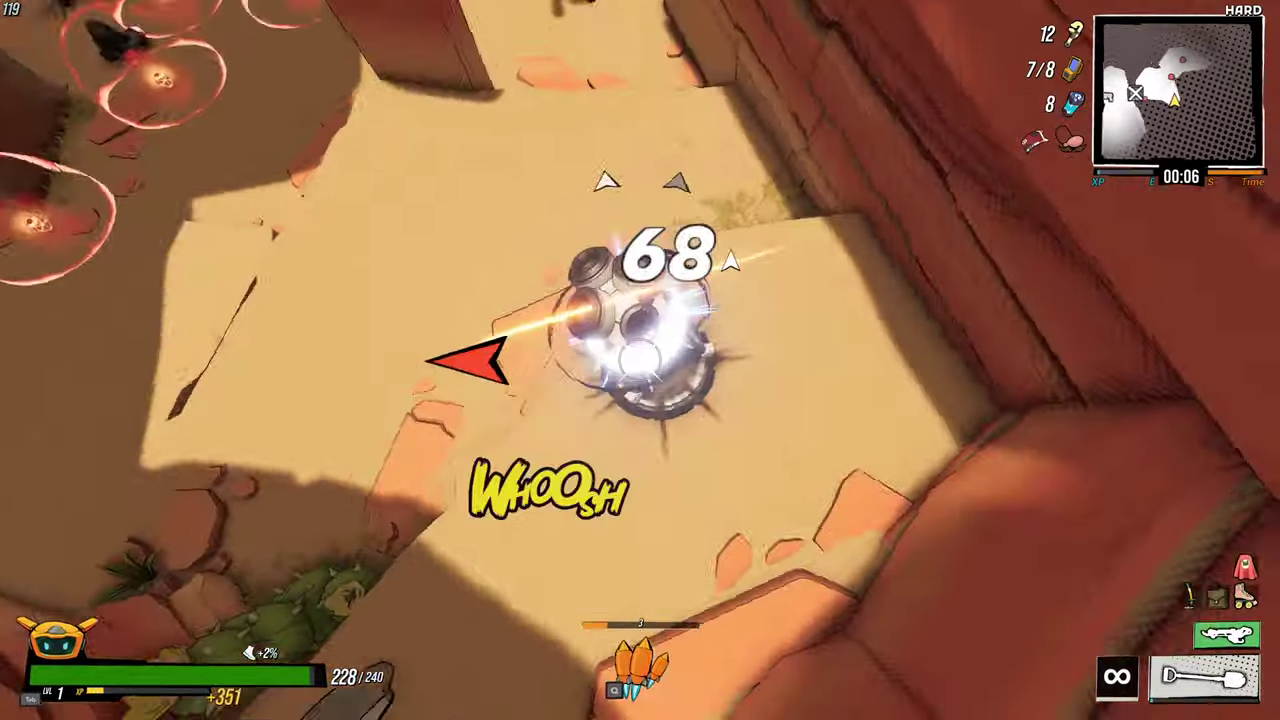
key(2)
click(640, 360)
key(w)
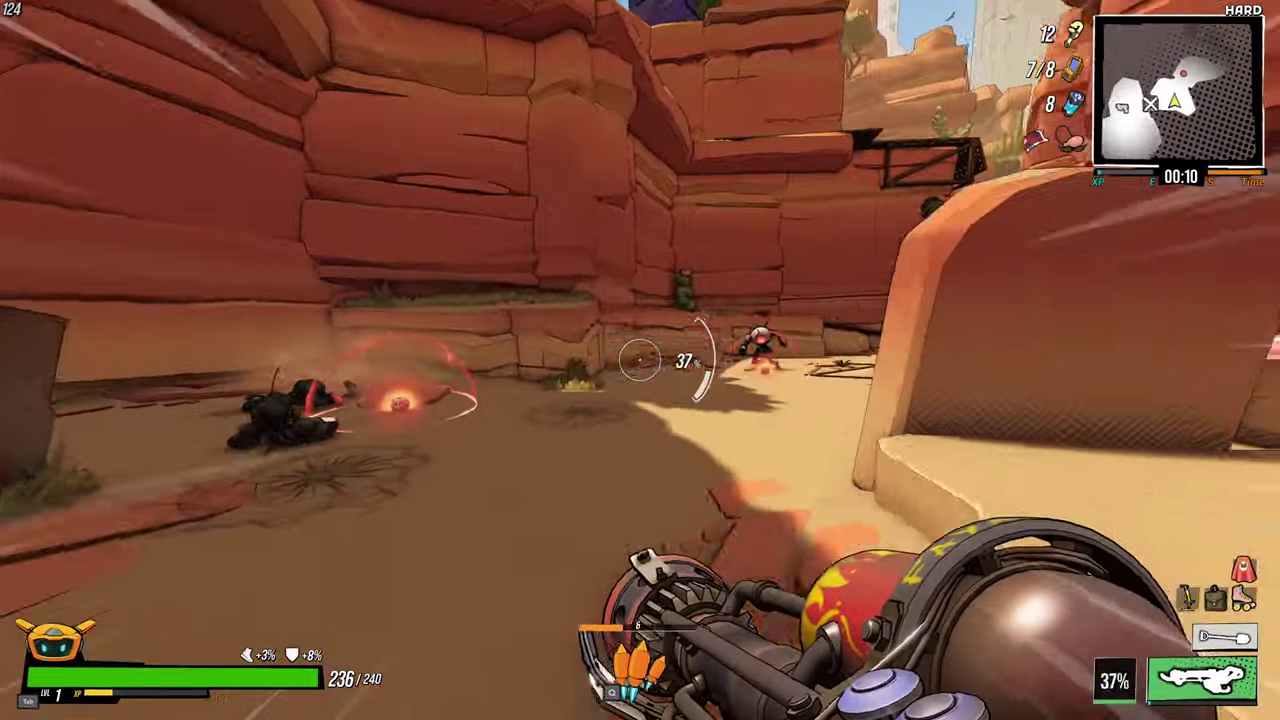
click(640, 360)
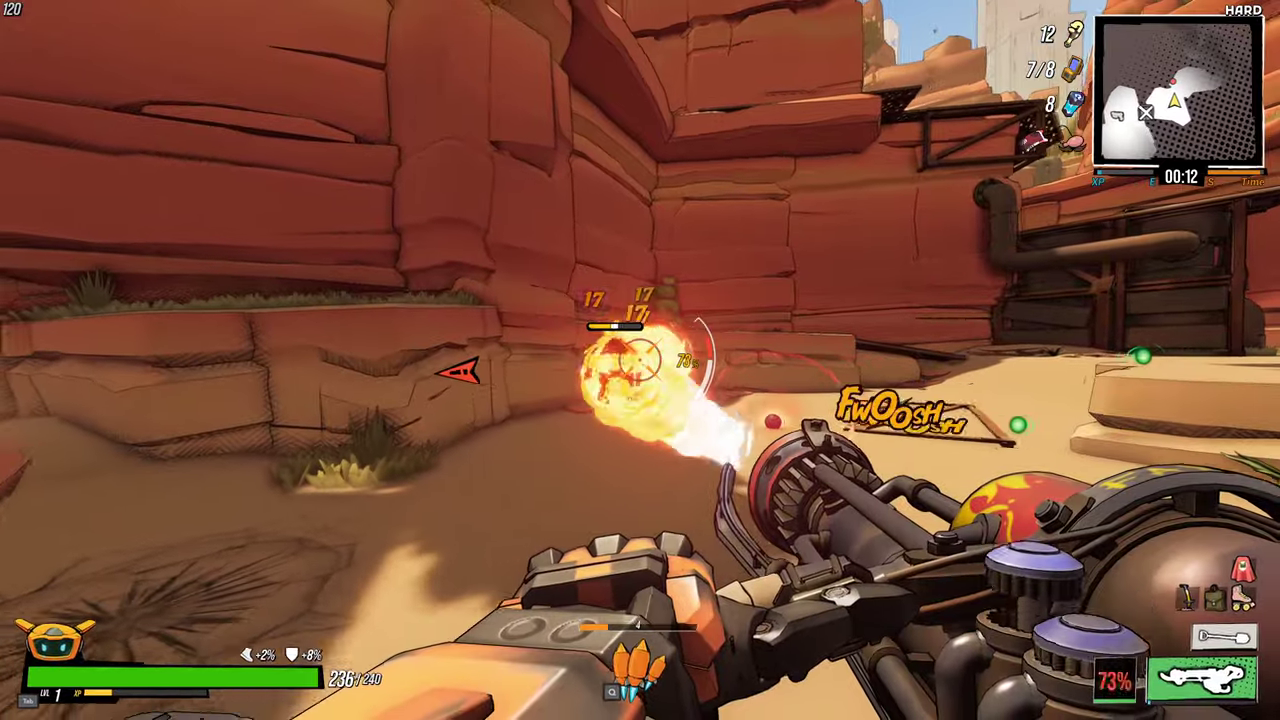
key(q)
key(w)
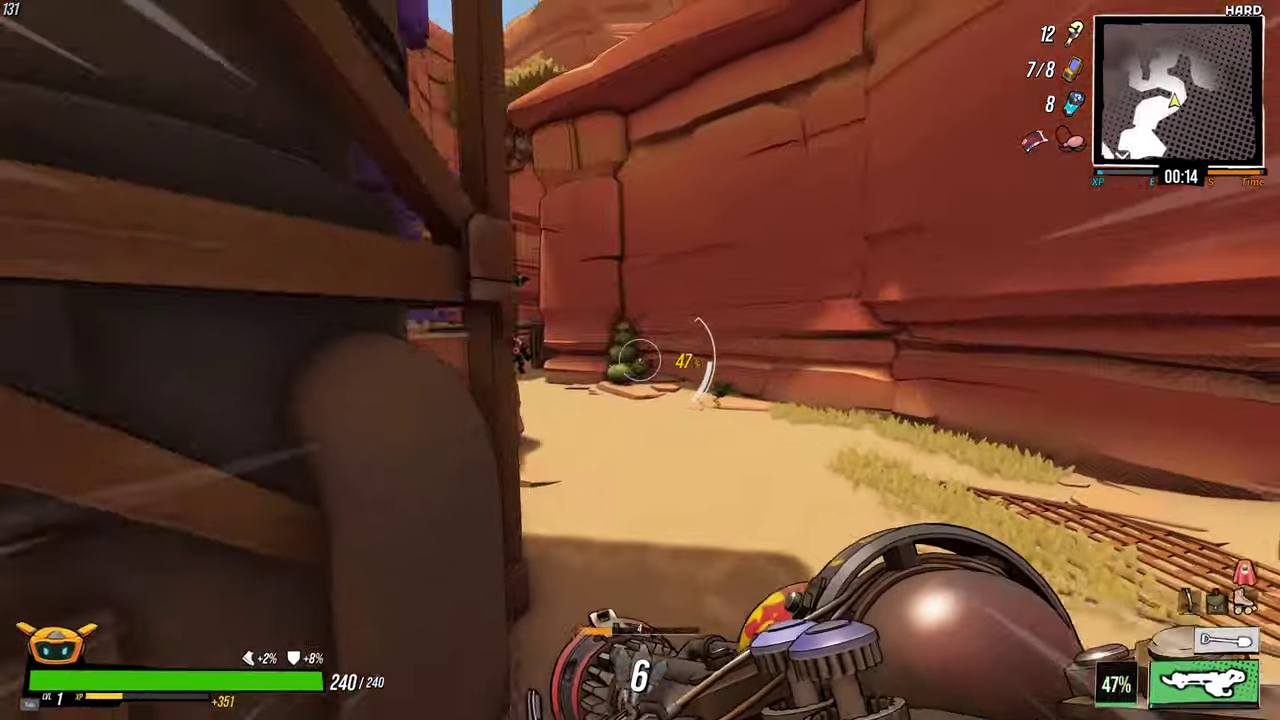
key(q)
key(w)
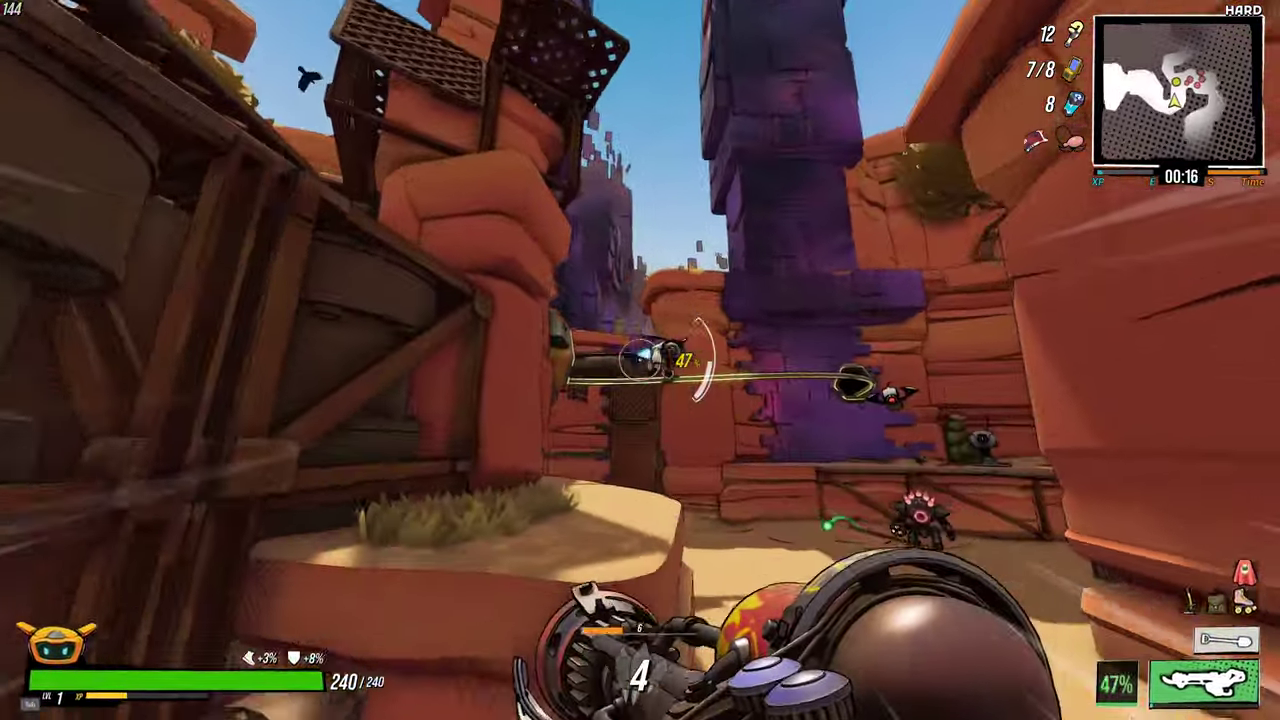
click(640, 360)
key(q)
key(s)
click(640, 360)
key(q)
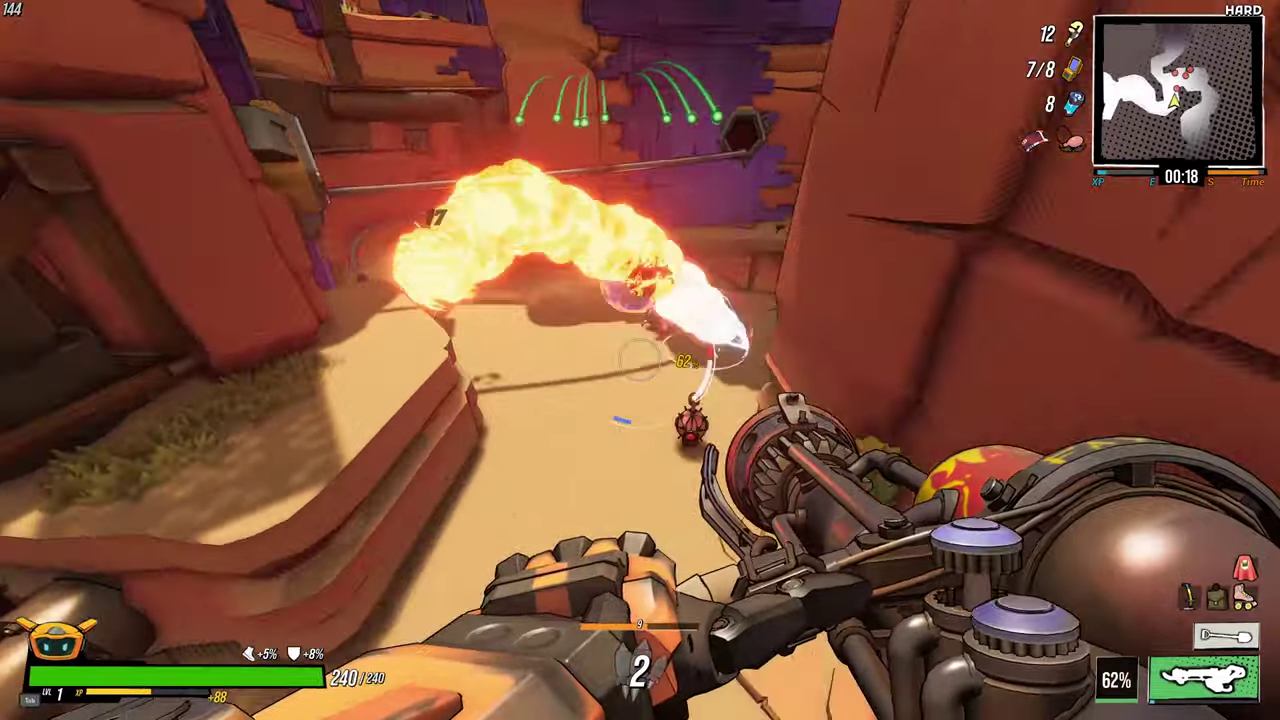
key(q)
key(q)
key(space)
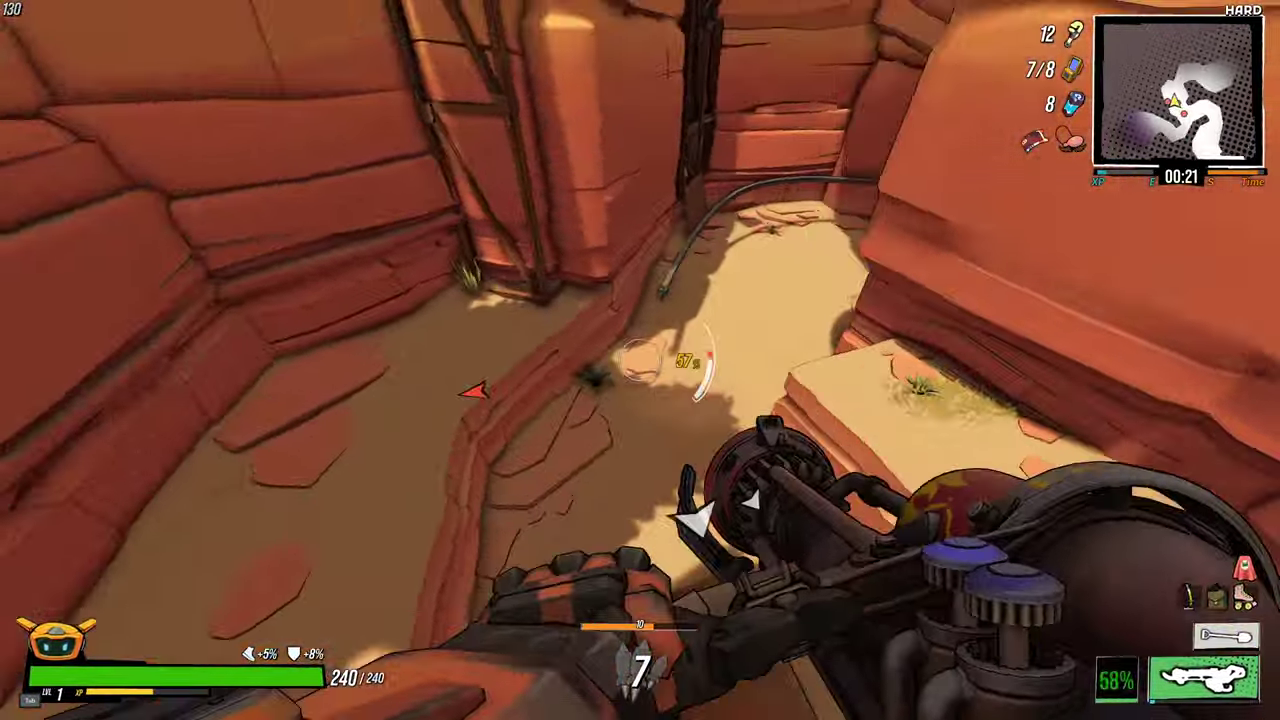
drag(640, 360, 640, 360)
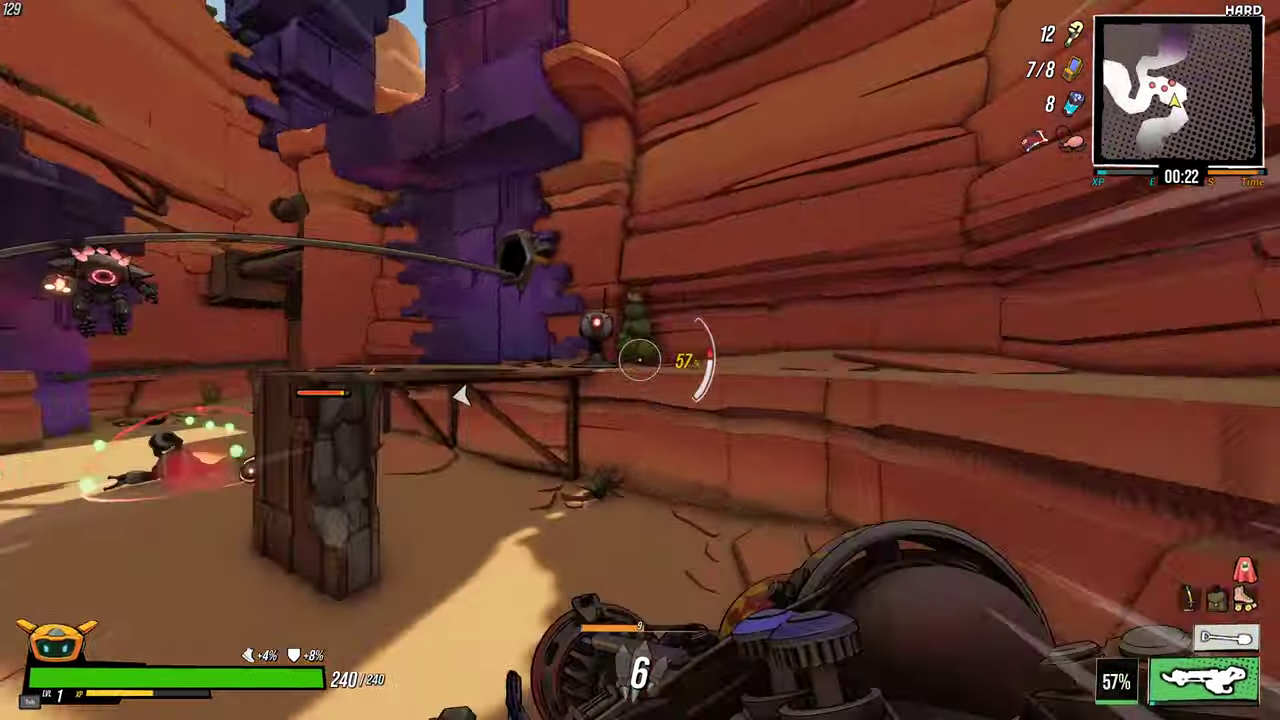
key(w)
click(640, 360)
key(q)
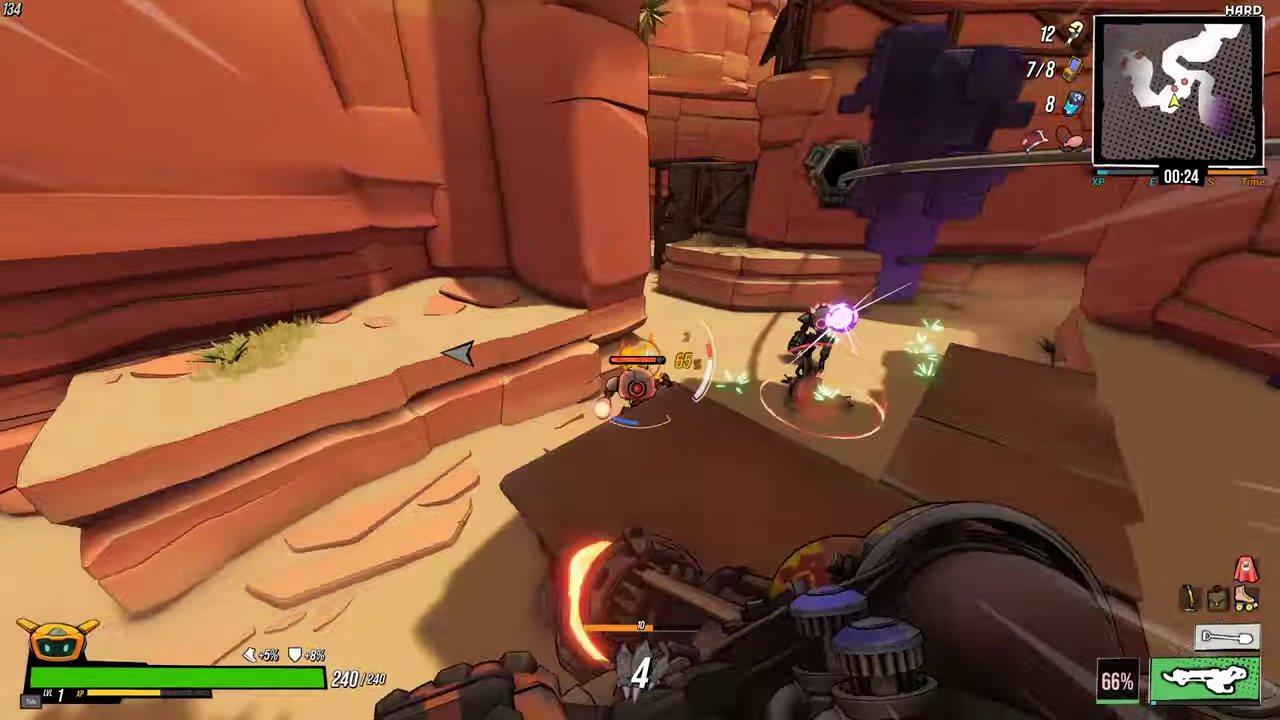
click(640, 360)
key(q)
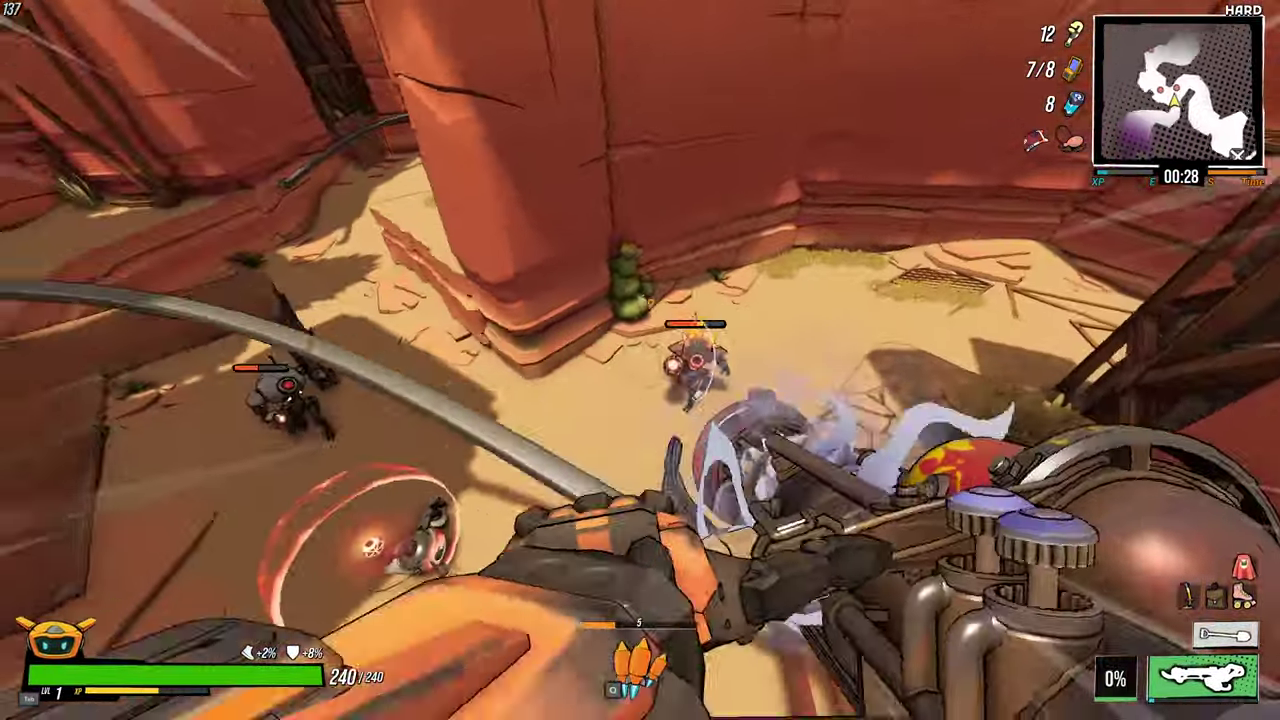
key(q)
key(q)
key(2)
click(640, 360)
key(q)
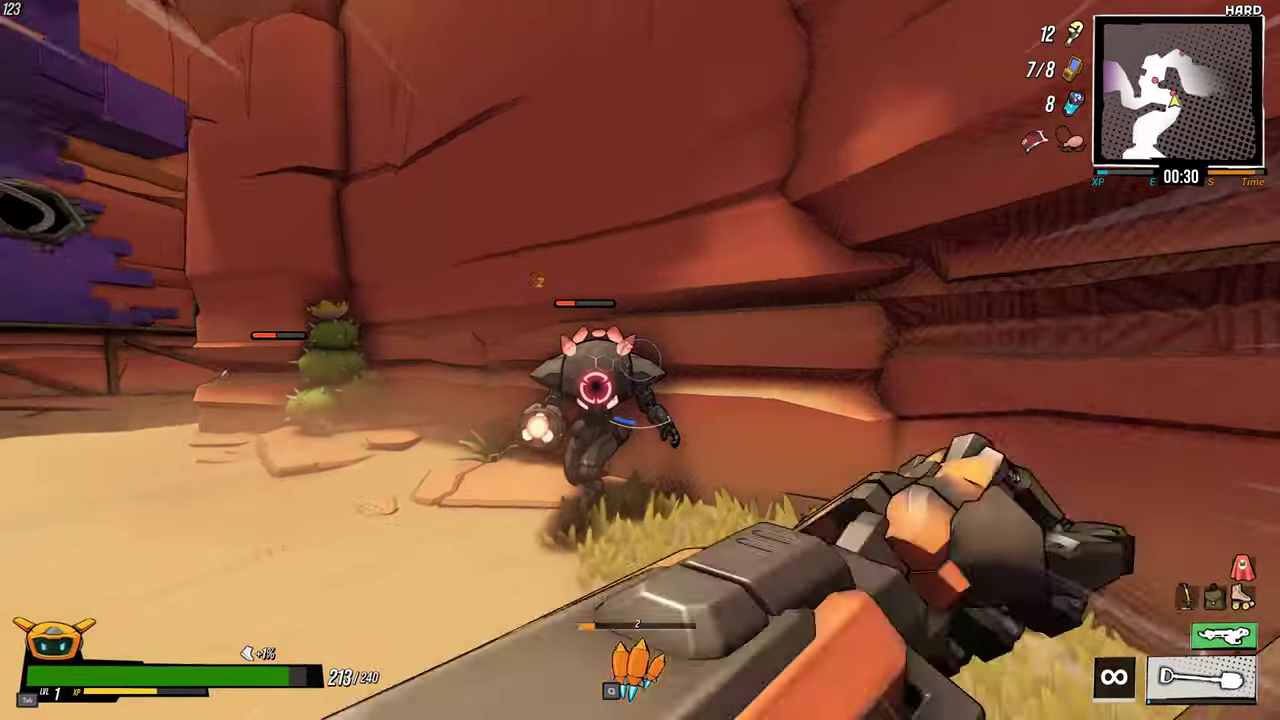
key(w)
click(640, 360)
key(1)
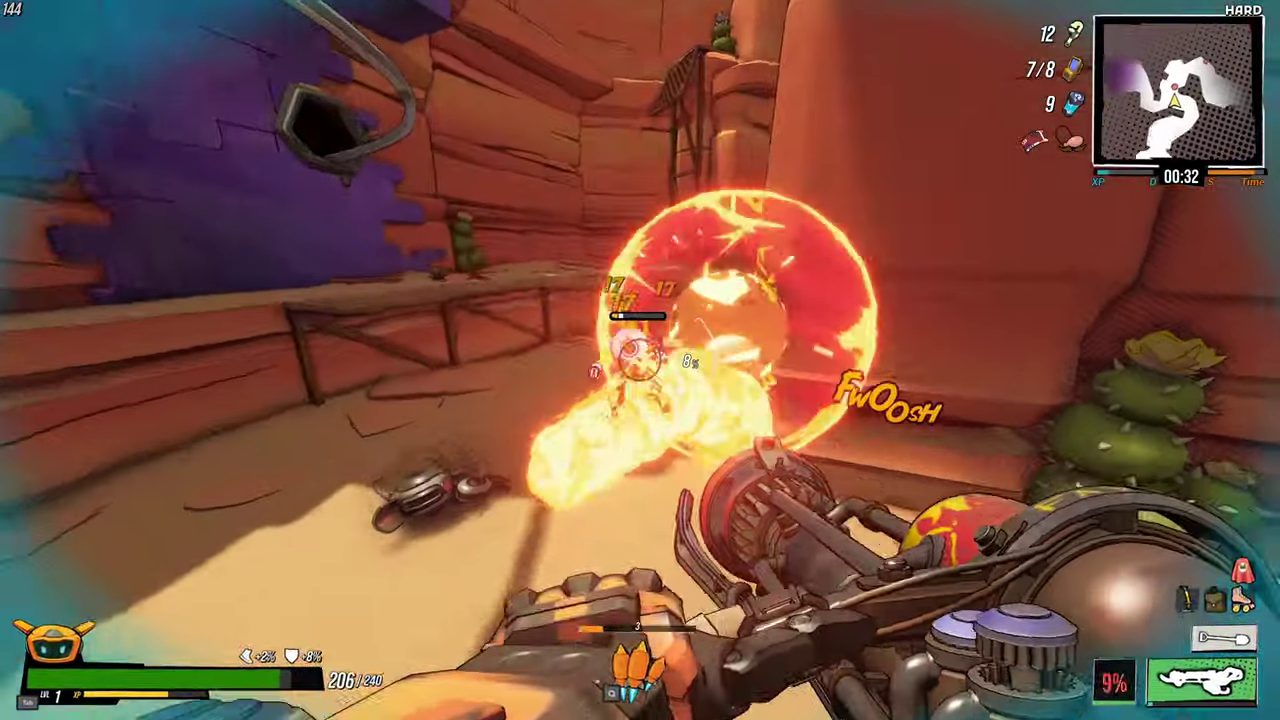
key(2)
key(w)
key(1)
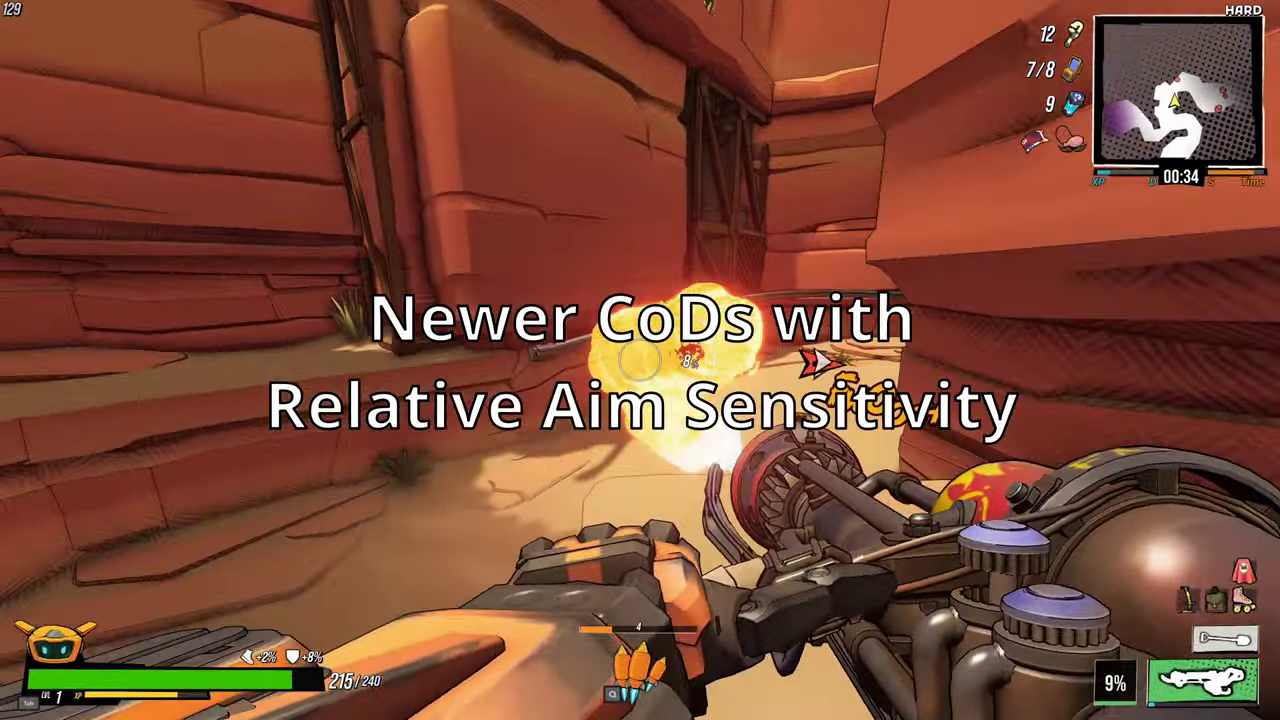
key(2)
key(w)
key(1)
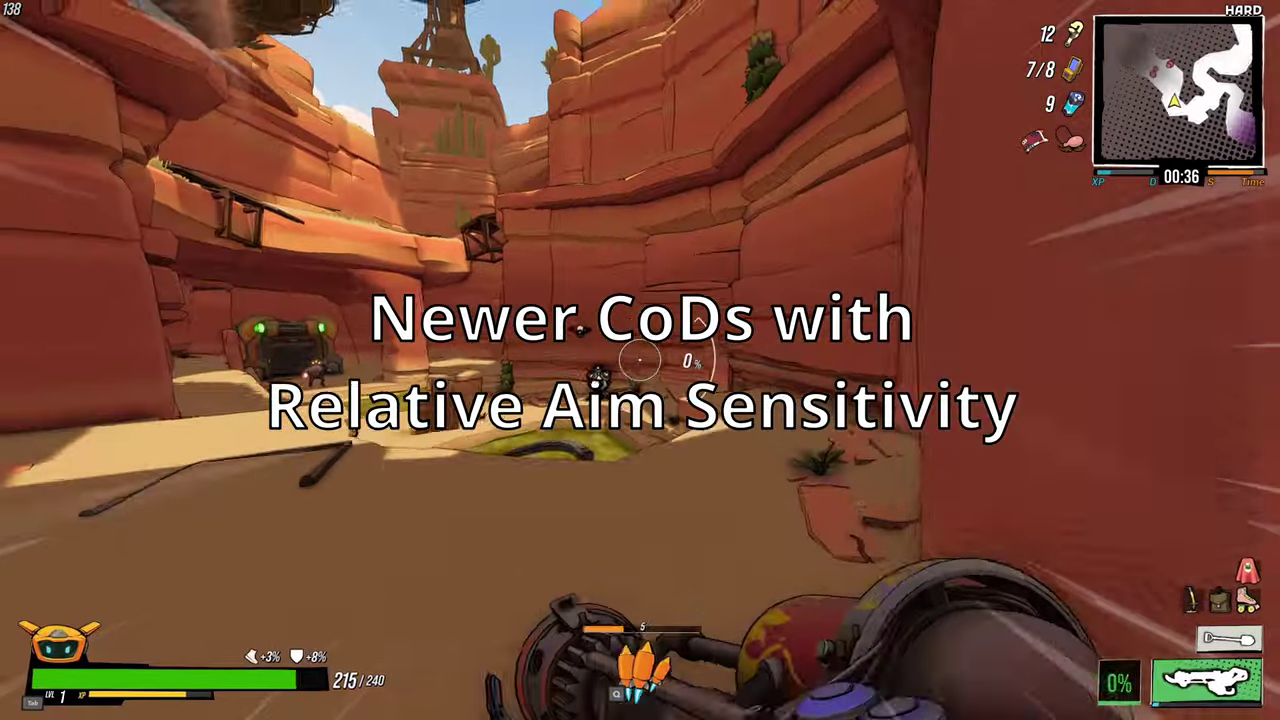
click(640, 360)
key(w)
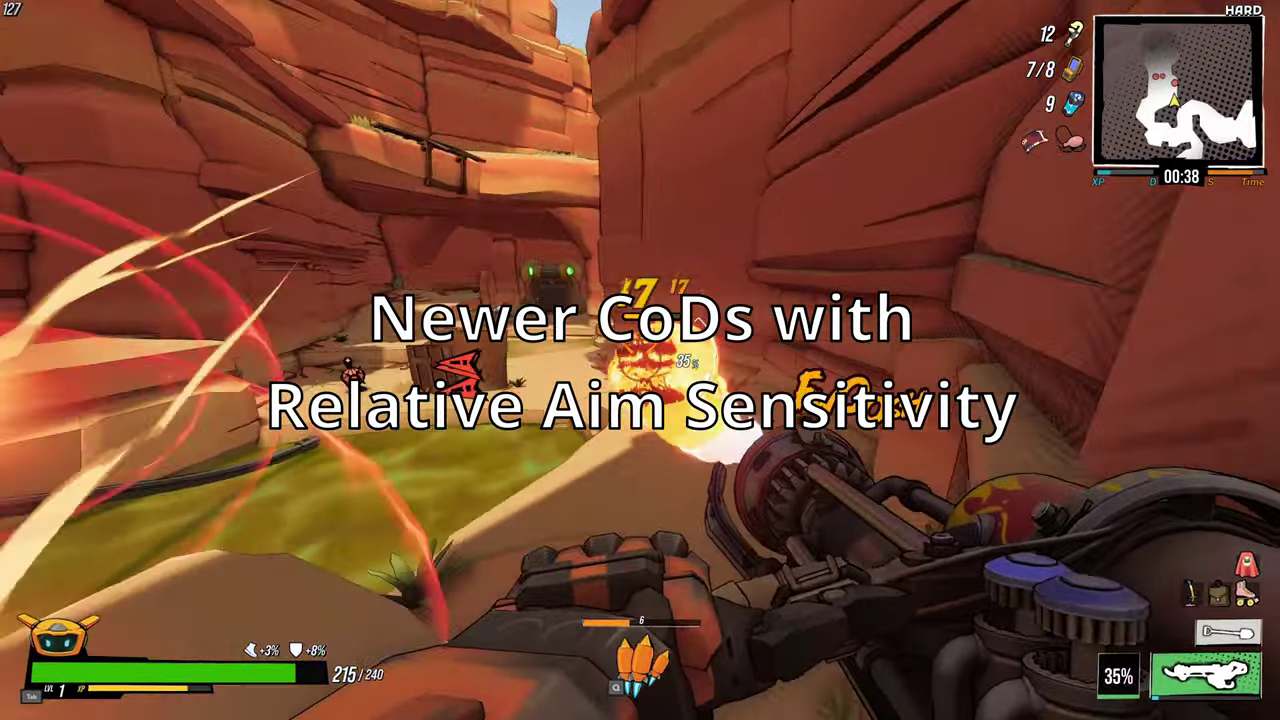